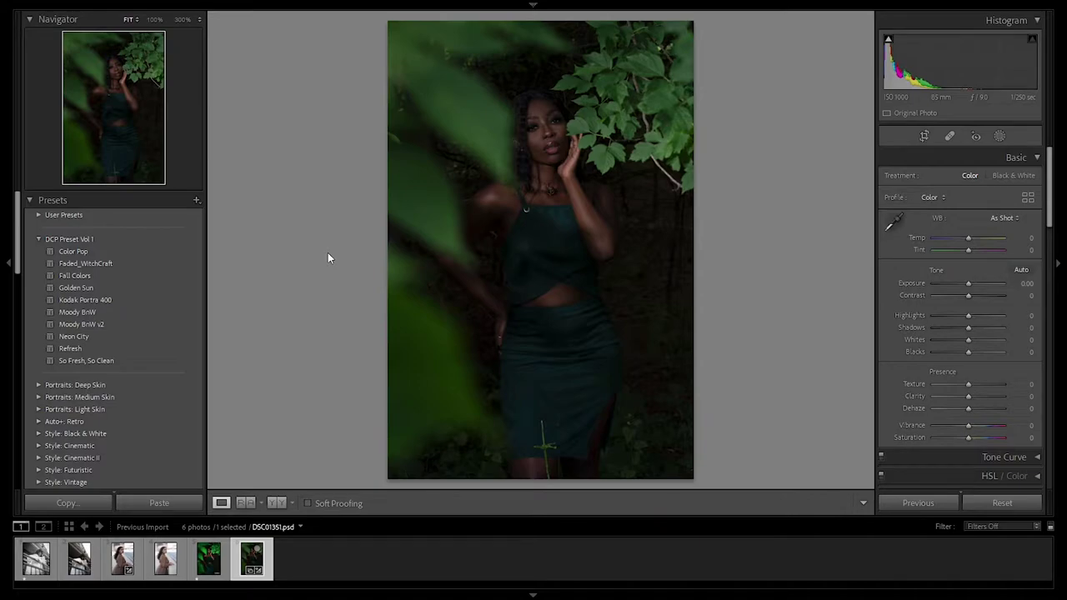
# Apply the Golden Sun preset (Exposure +0.97, Shadows +37) and compare it with the reference photo.
pyautogui.click(245, 503)
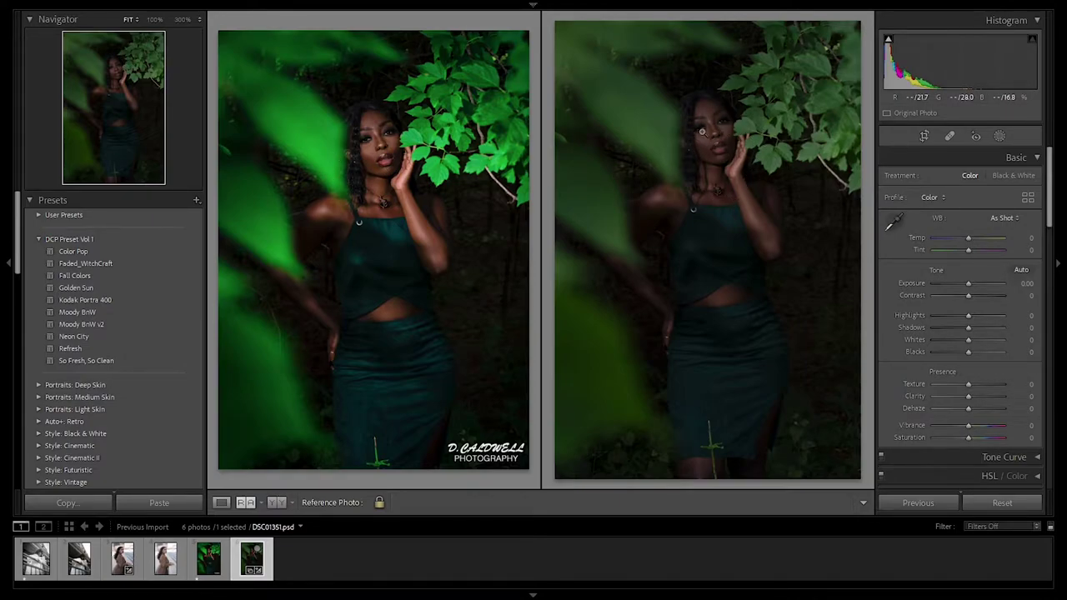
pyautogui.hotkey('shift', 'r')
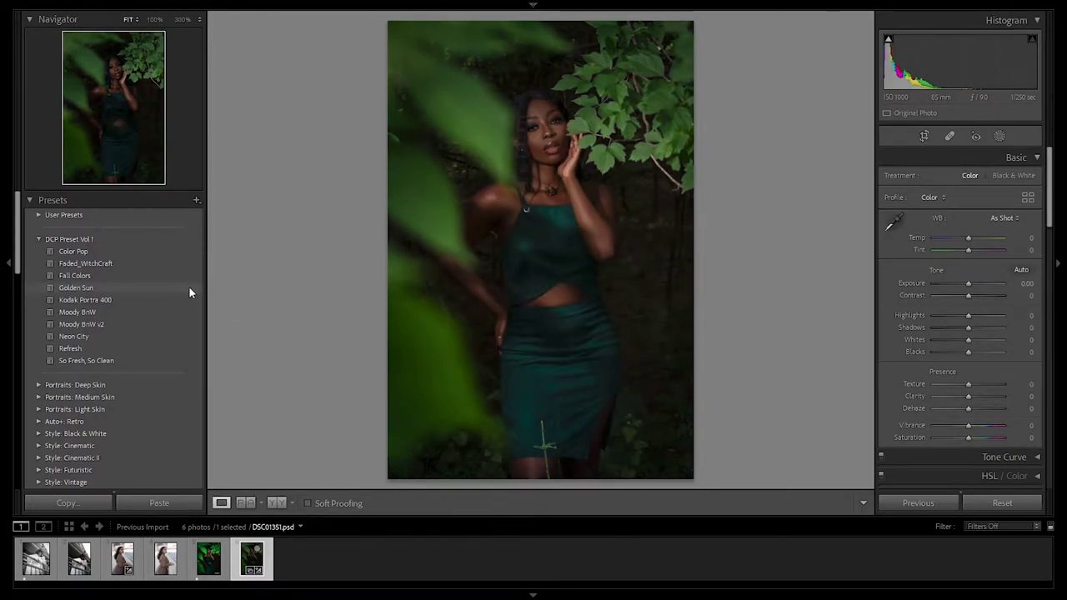
pyautogui.click(190, 288)
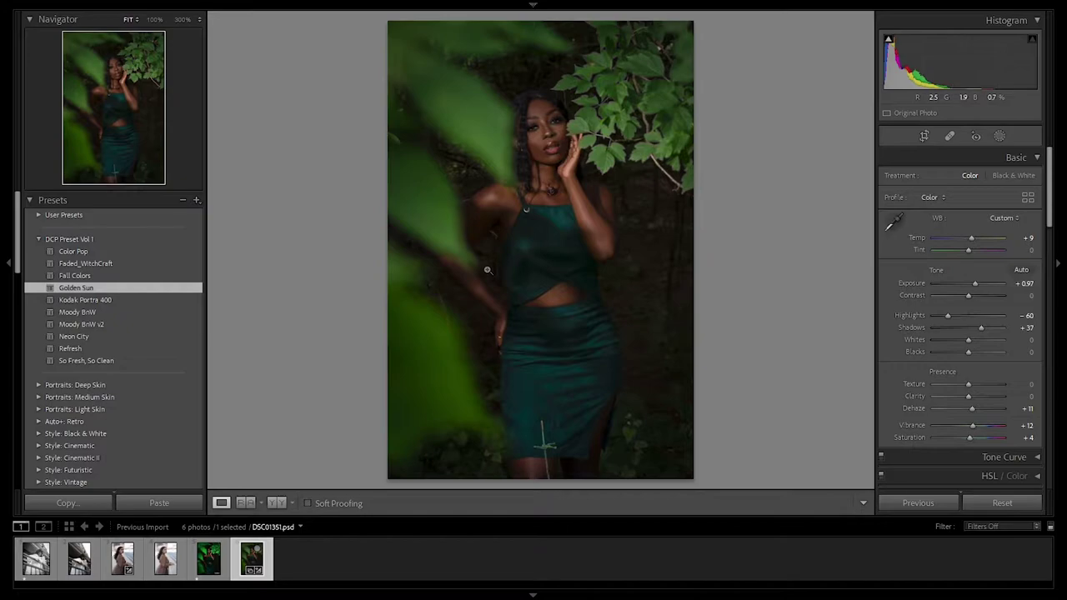
pyautogui.click(210, 564)
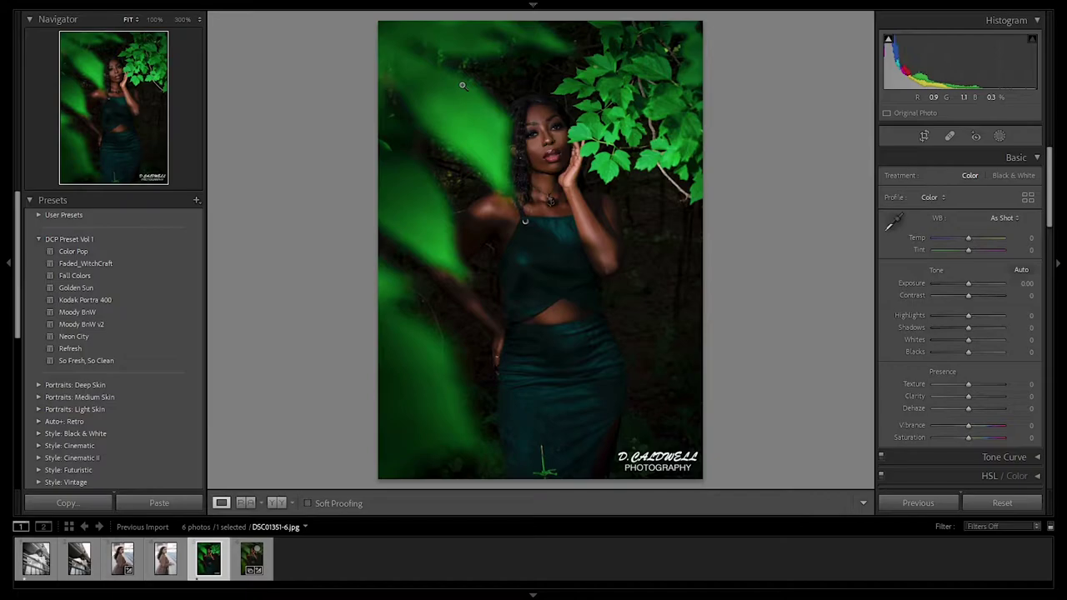
pyautogui.click(255, 563)
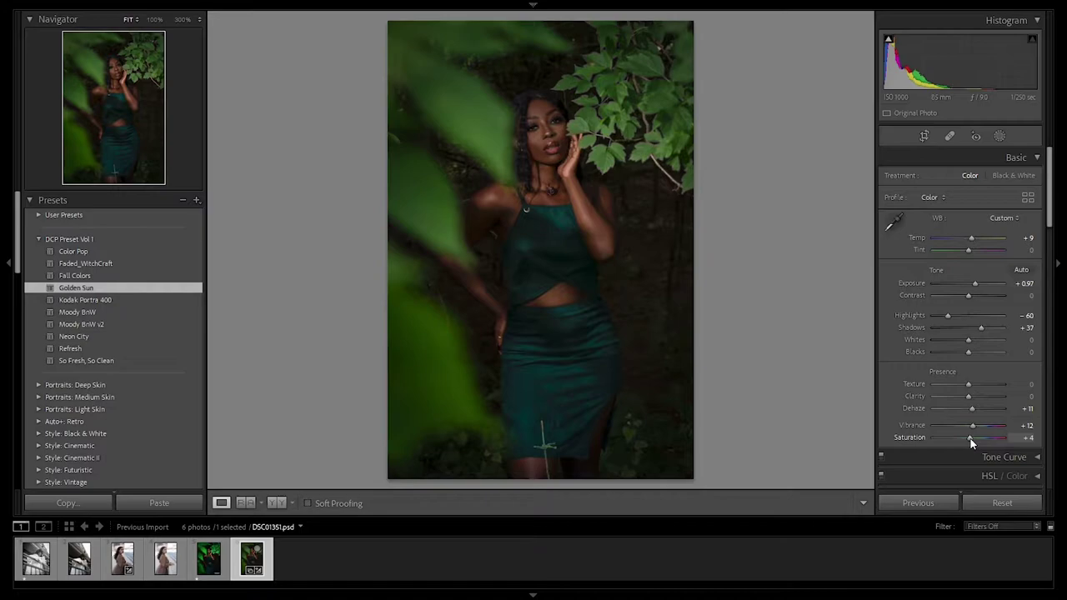
# In the Basic panel, raise Saturation to +9 and Vibrance to +23.
pyautogui.moveTo(971, 440); pyautogui.dragTo(973, 444)
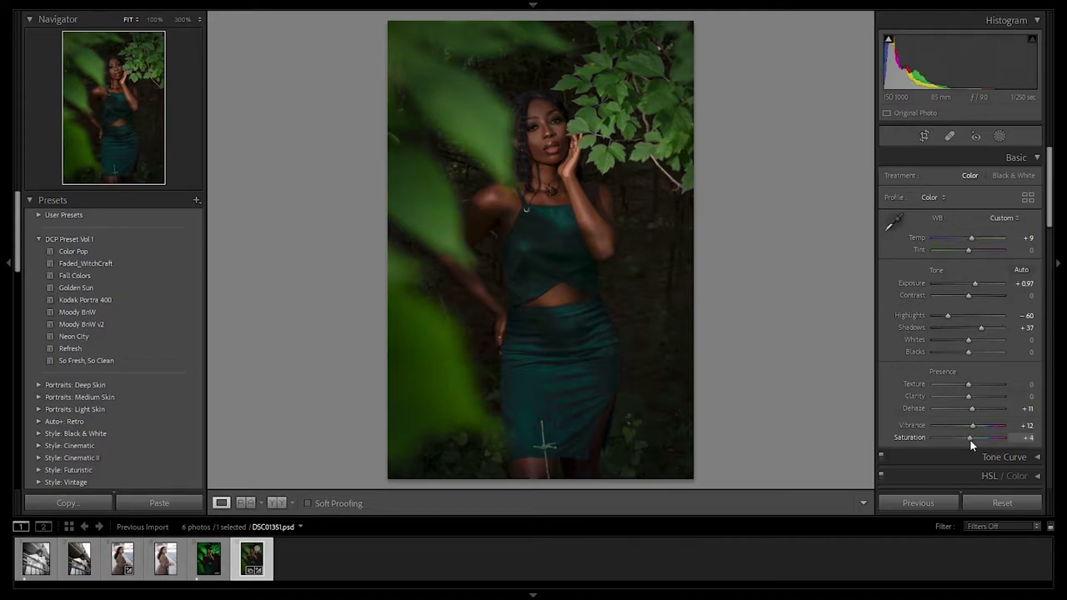
pyautogui.moveTo(971, 440); pyautogui.dragTo(972, 441)
pyautogui.moveTo(975, 427); pyautogui.dragTo(978, 429)
pyautogui.moveTo(979, 429); pyautogui.dragTo(975, 428)
# After checking the reference photo, lift Shadows to +49 and Exposure to +1.32.
pyautogui.click(208, 557)
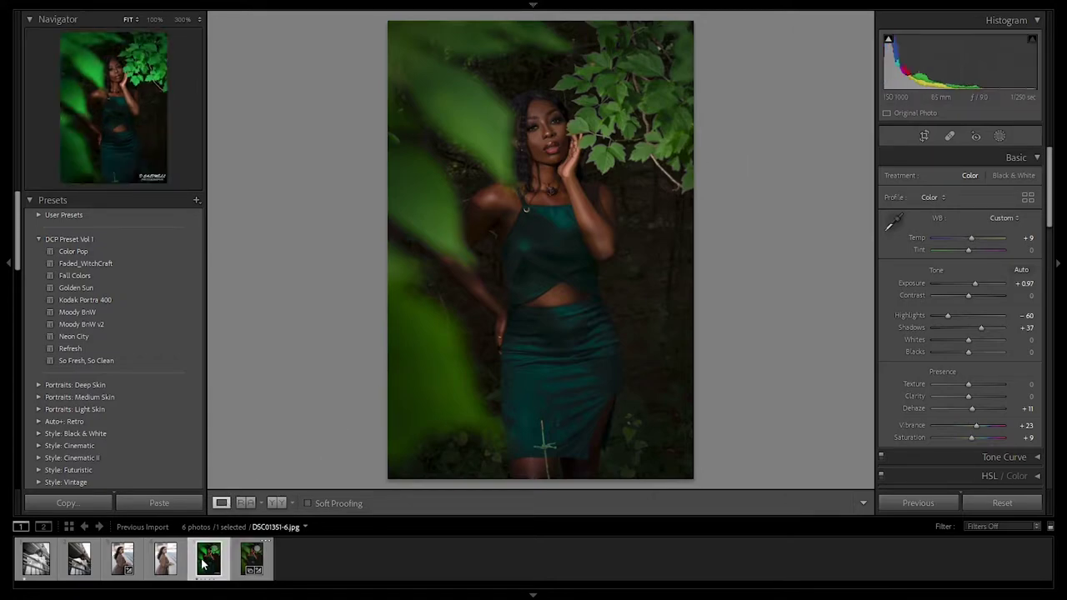
pyautogui.click(252, 563)
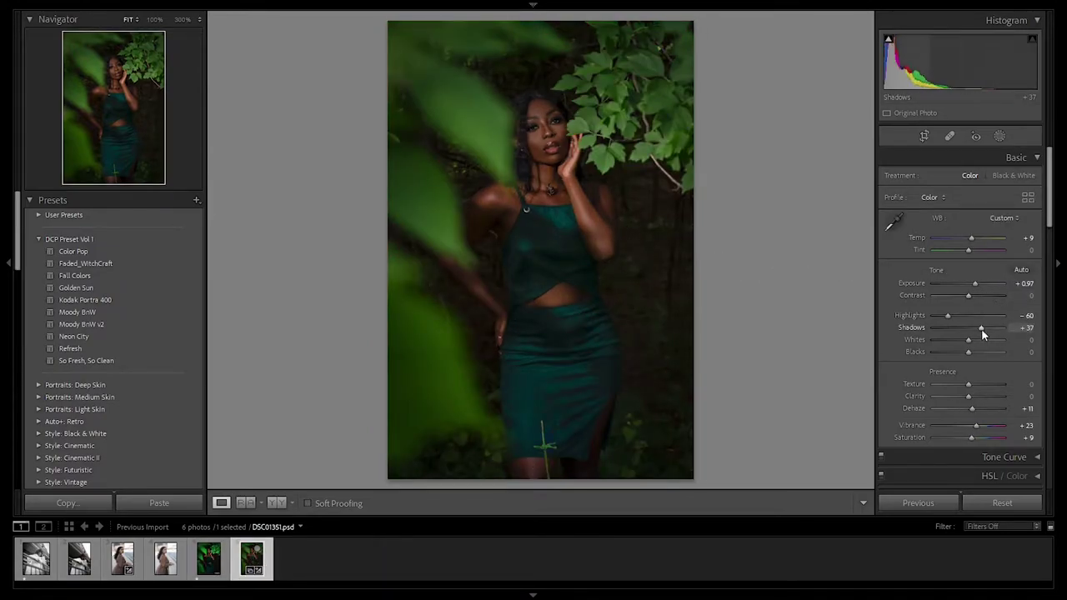
pyautogui.moveTo(983, 330); pyautogui.dragTo(986, 330)
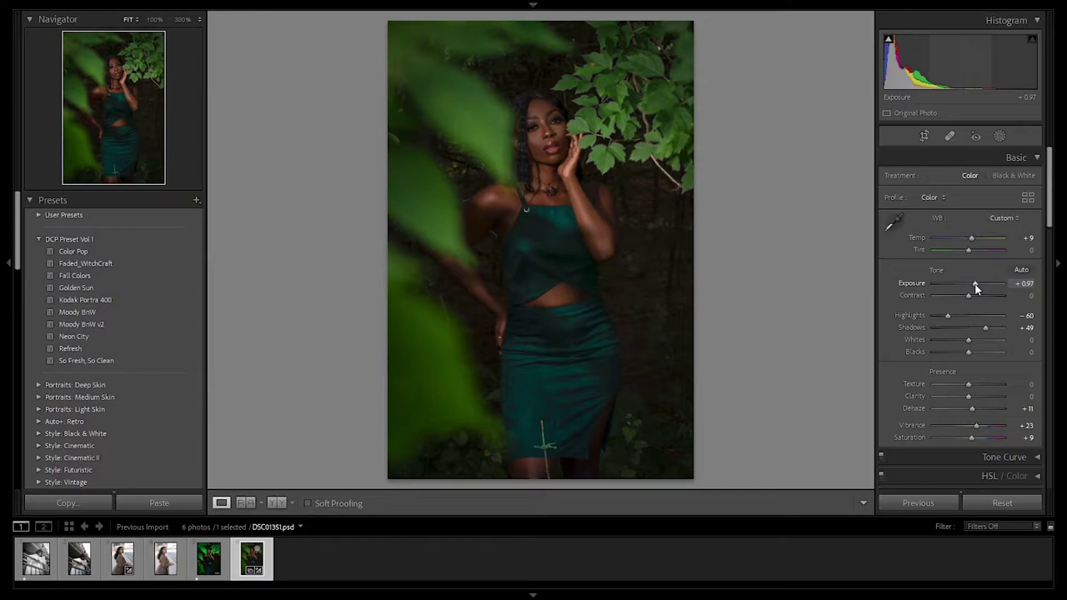
pyautogui.moveTo(976, 285); pyautogui.dragTo(978, 286)
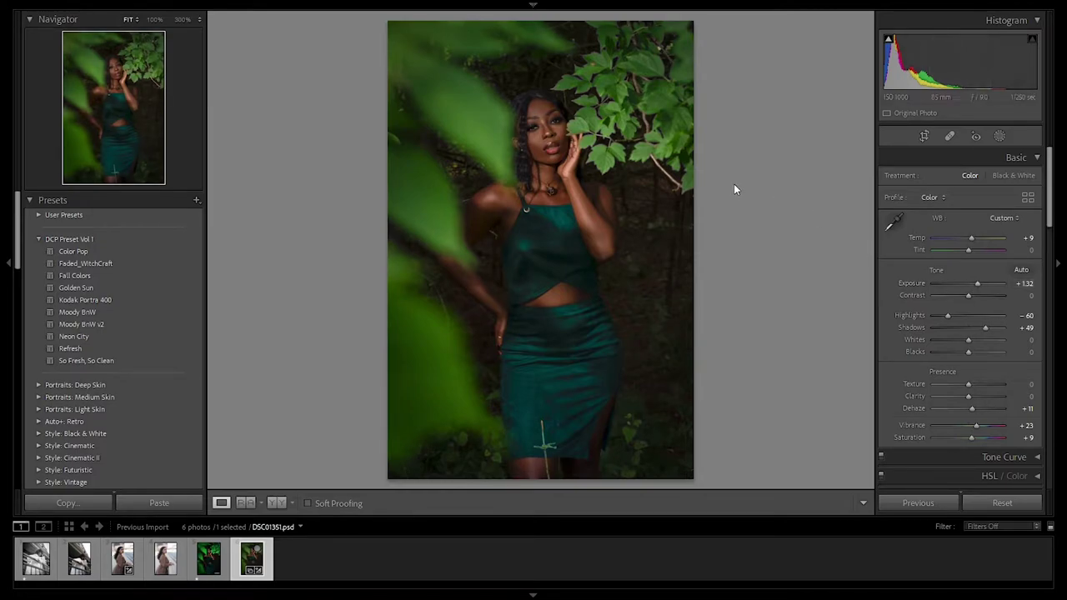
# Inspect the face, arm and lower dress at 100%, then compare with the reference photo.
pyautogui.click(636, 236)
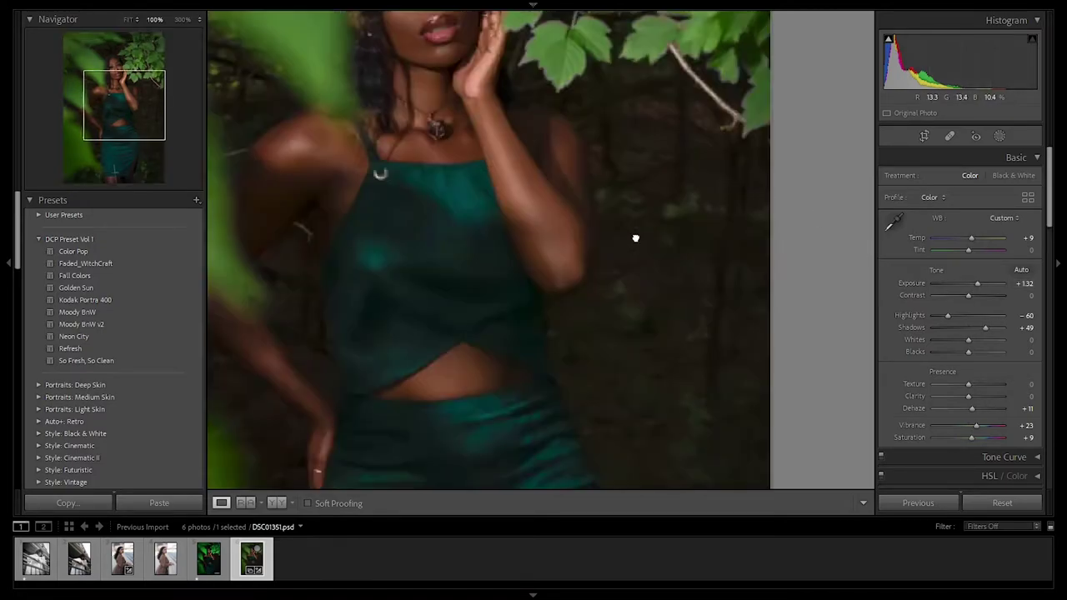
pyautogui.moveTo(545, 126); pyautogui.dragTo(451, 430)
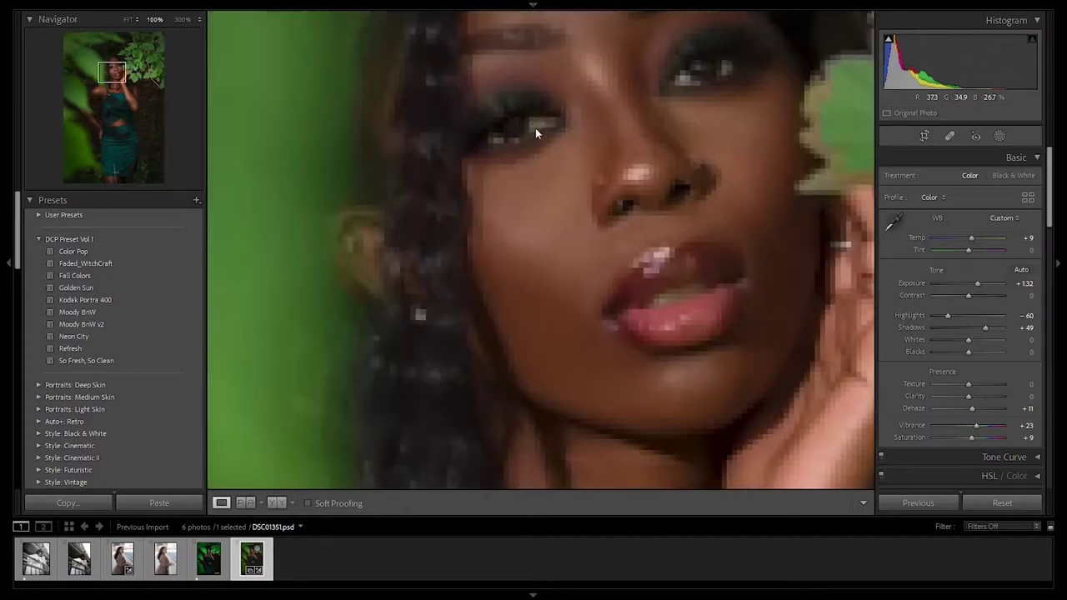
pyautogui.click(540, 126)
pyautogui.click(558, 131)
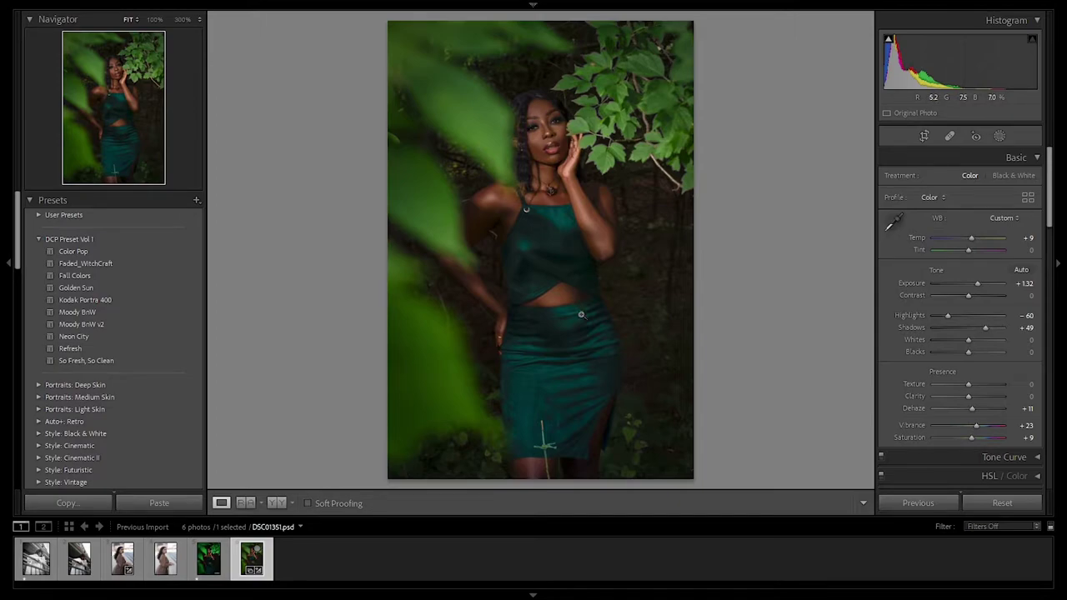
pyautogui.click(541, 444)
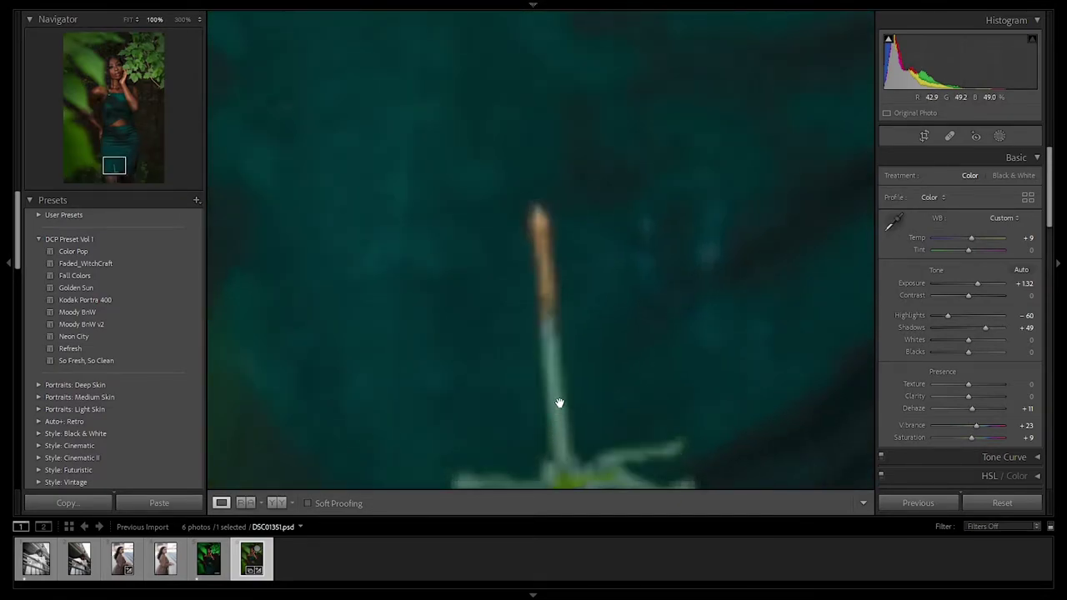
pyautogui.click(564, 323)
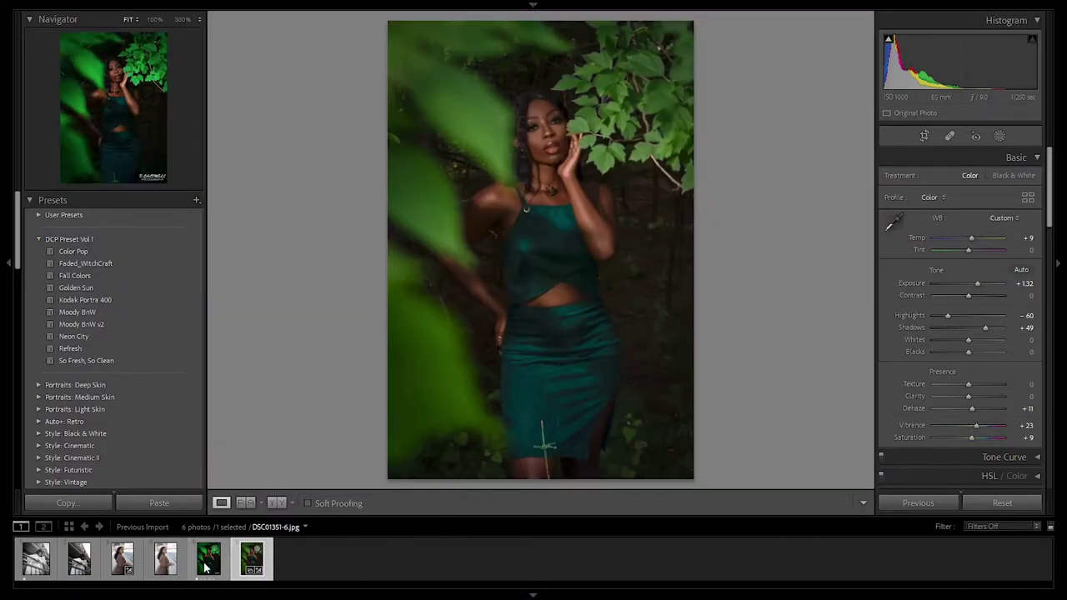
pyautogui.click(205, 568)
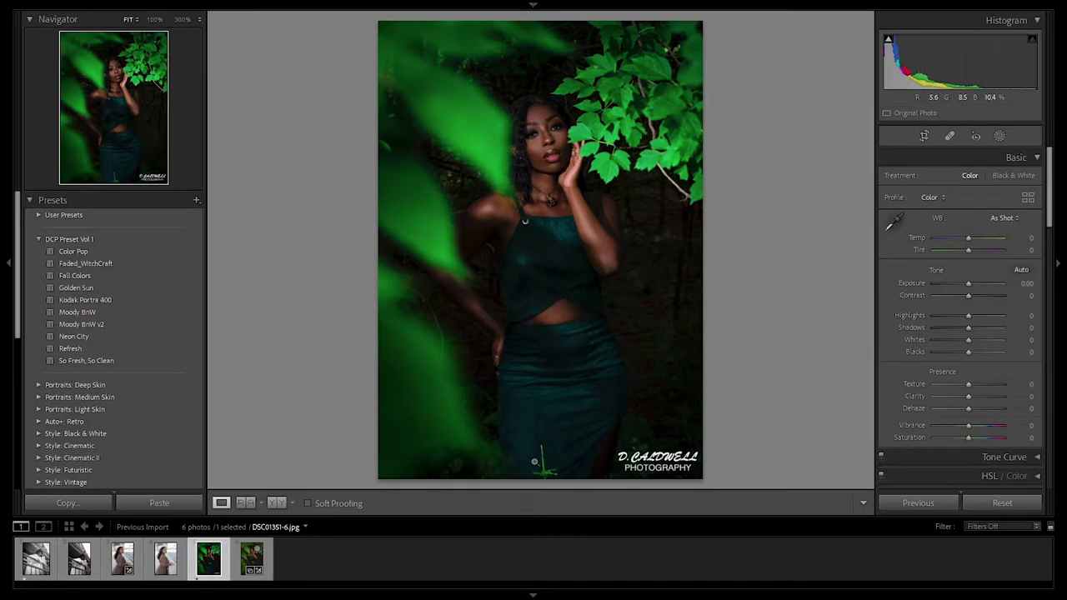
pyautogui.click(252, 558)
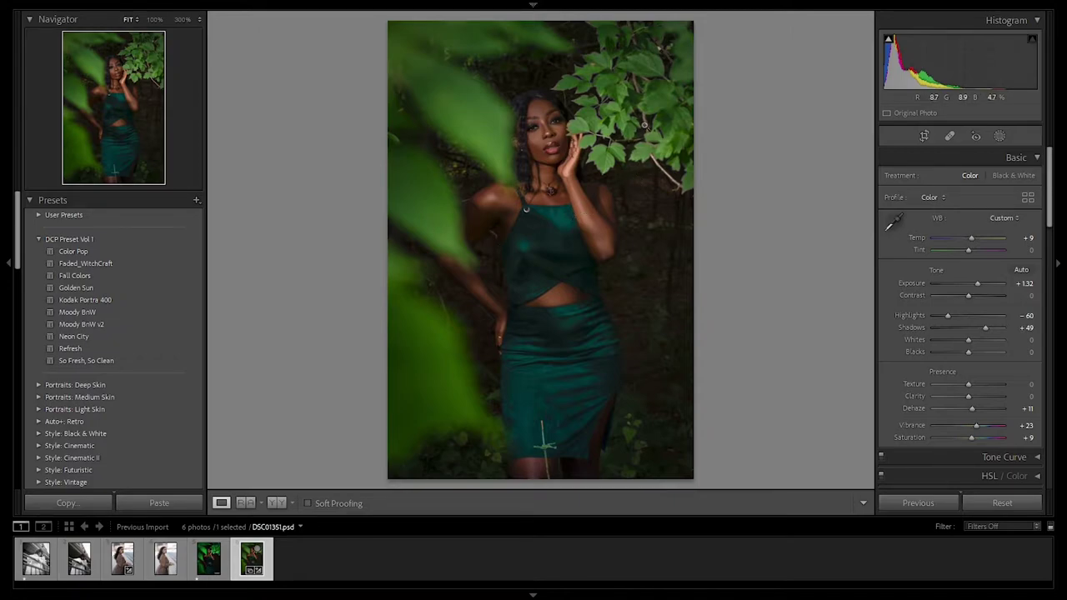
# Crop the portrait by raising the bottom edge and slightly adjusting the top, then apply.
pyautogui.click(924, 136)
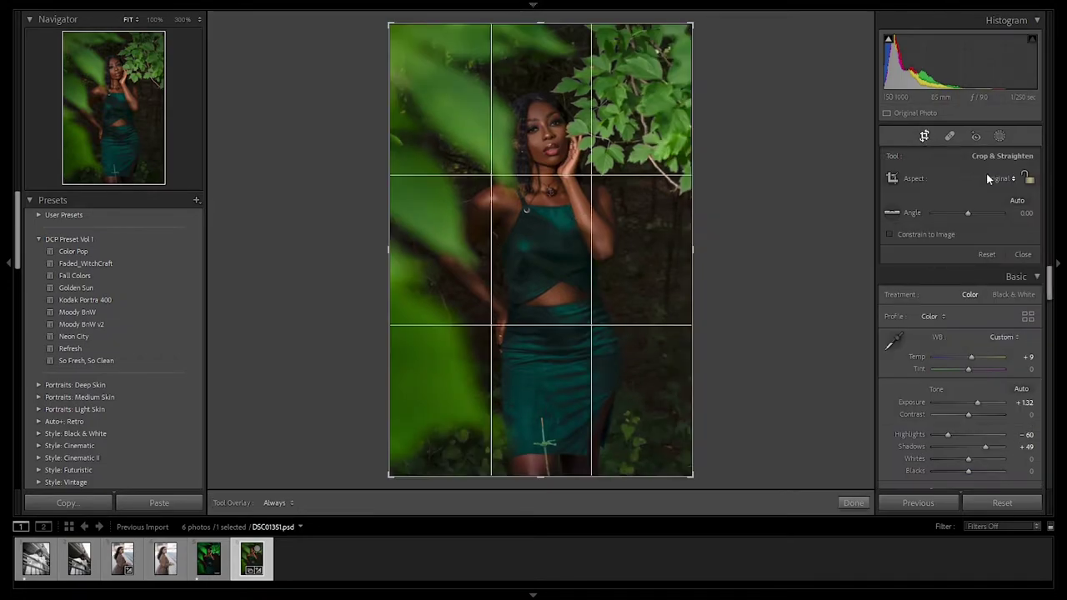
pyautogui.moveTo(547, 476); pyautogui.dragTo(543, 447)
pyautogui.moveTo(562, 53); pyautogui.dragTo(564, 65)
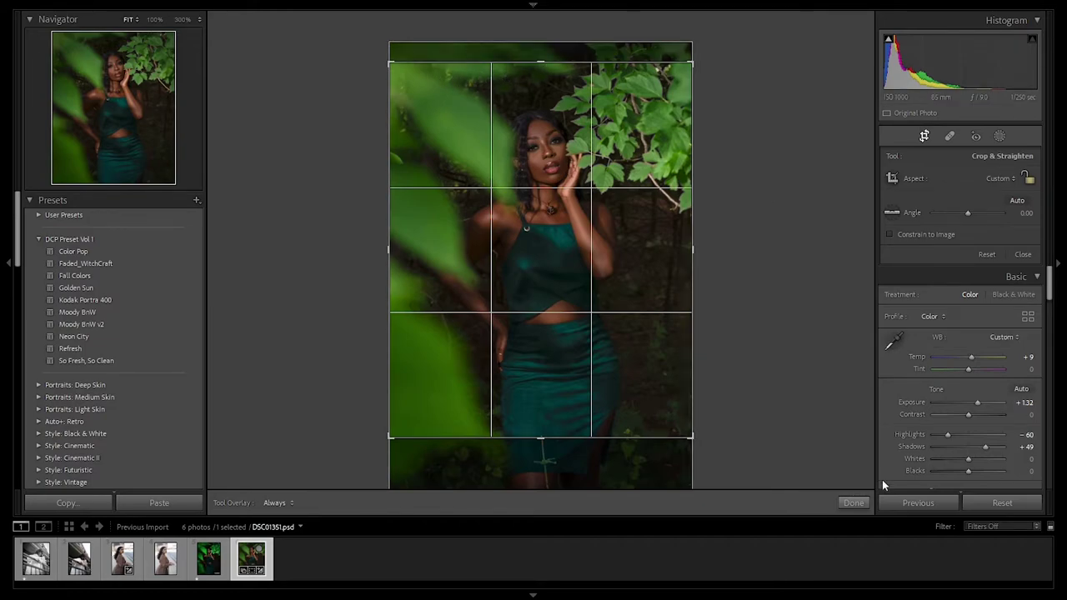
pyautogui.click(854, 503)
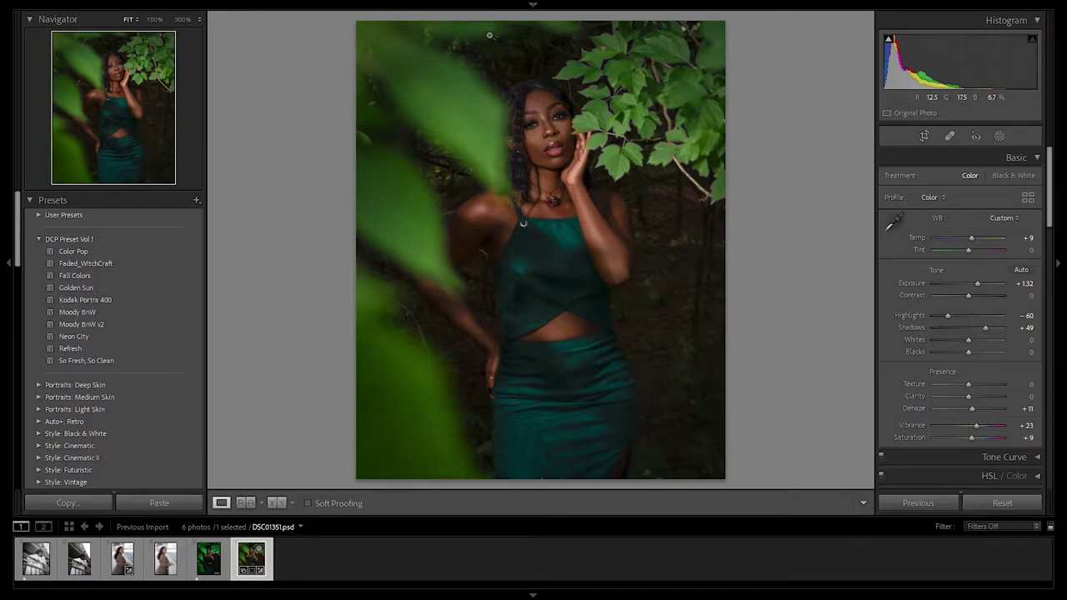
# Fine-tune the crop's bottom edge in two small adjustments.
pyautogui.click(924, 136)
pyautogui.moveTo(552, 442); pyautogui.dragTo(546, 444)
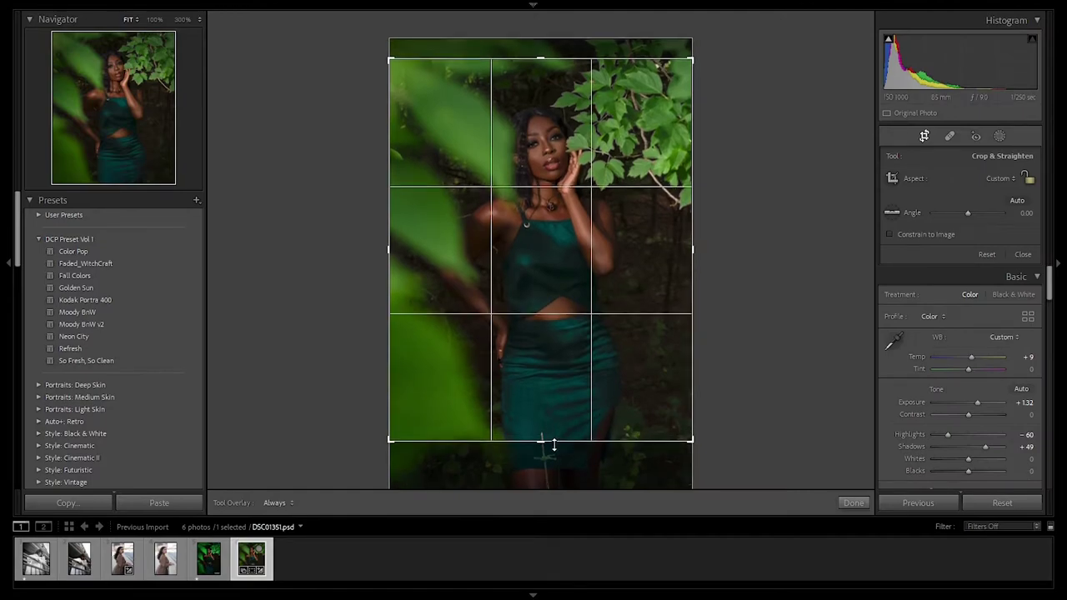
pyautogui.click(854, 503)
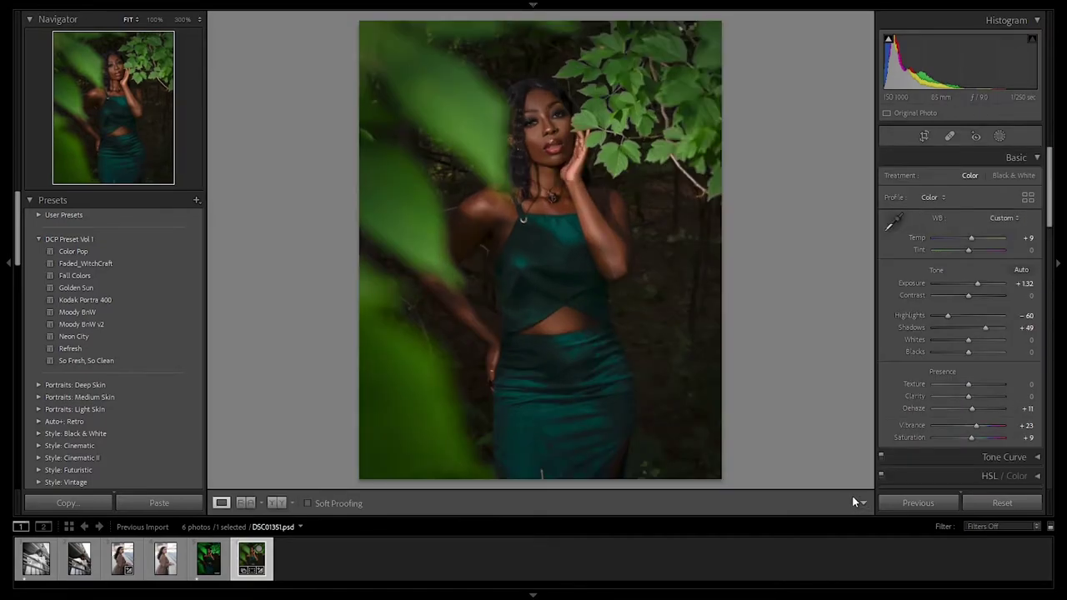
pyautogui.click(924, 136)
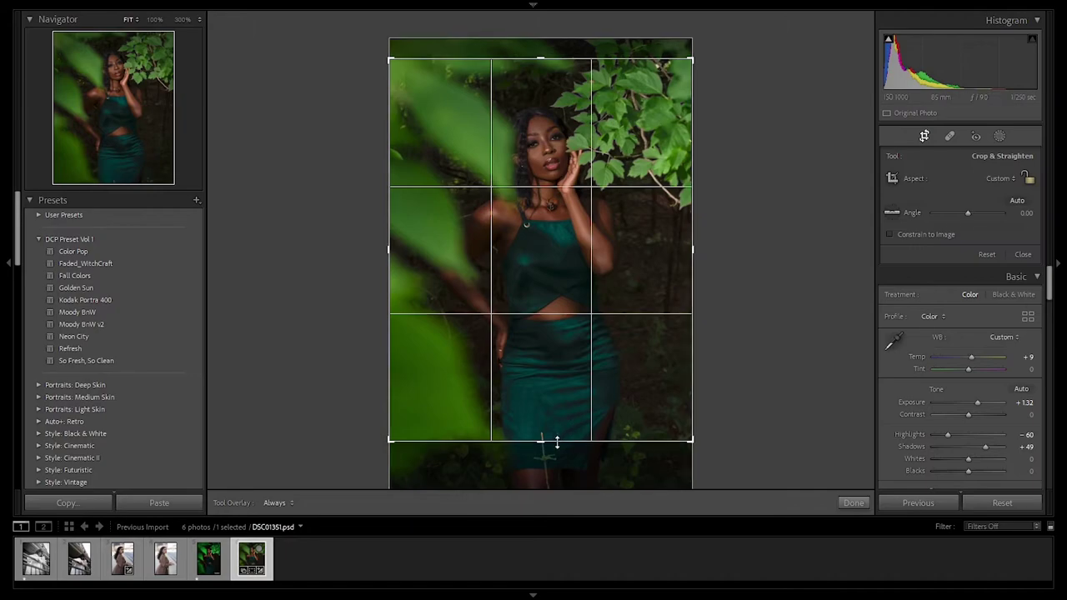
pyautogui.moveTo(556, 442); pyautogui.dragTo(553, 444)
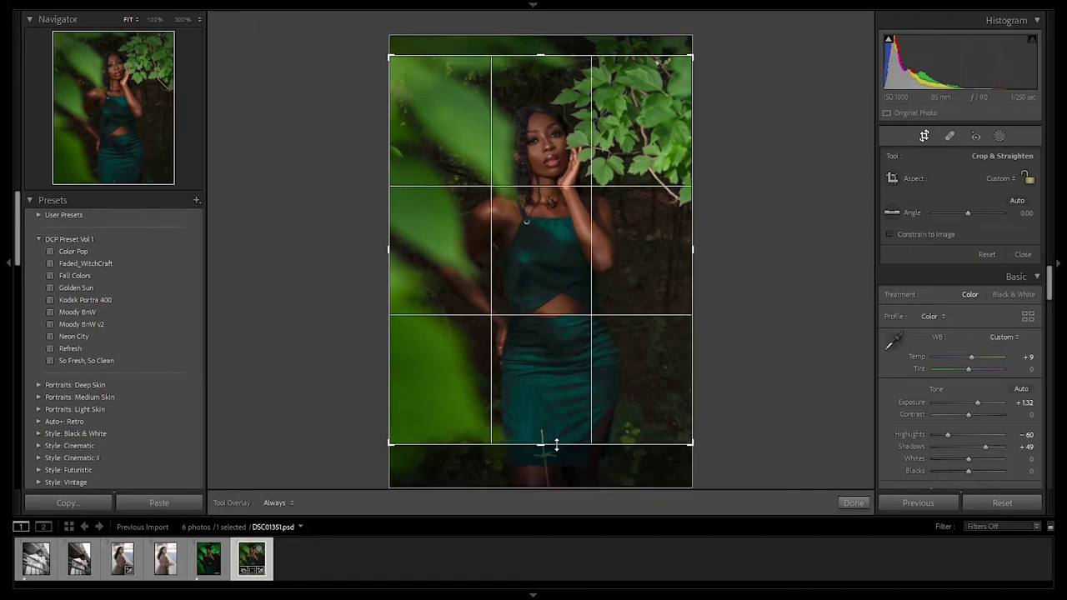
# Commit the crop and heal a blemish at the bottom of the dress.
pyautogui.click(854, 503)
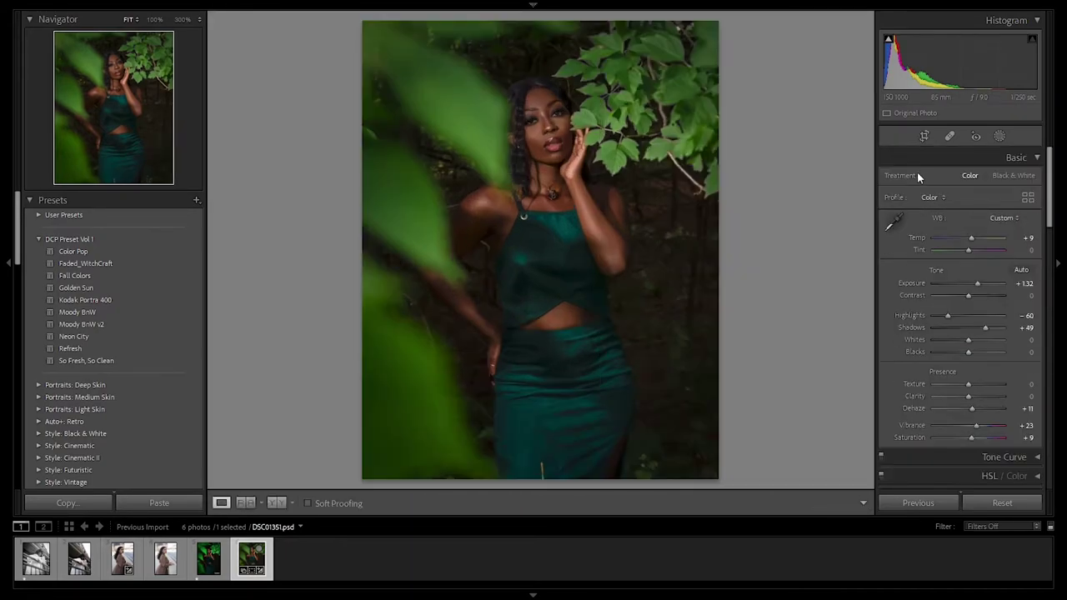
pyautogui.click(950, 137)
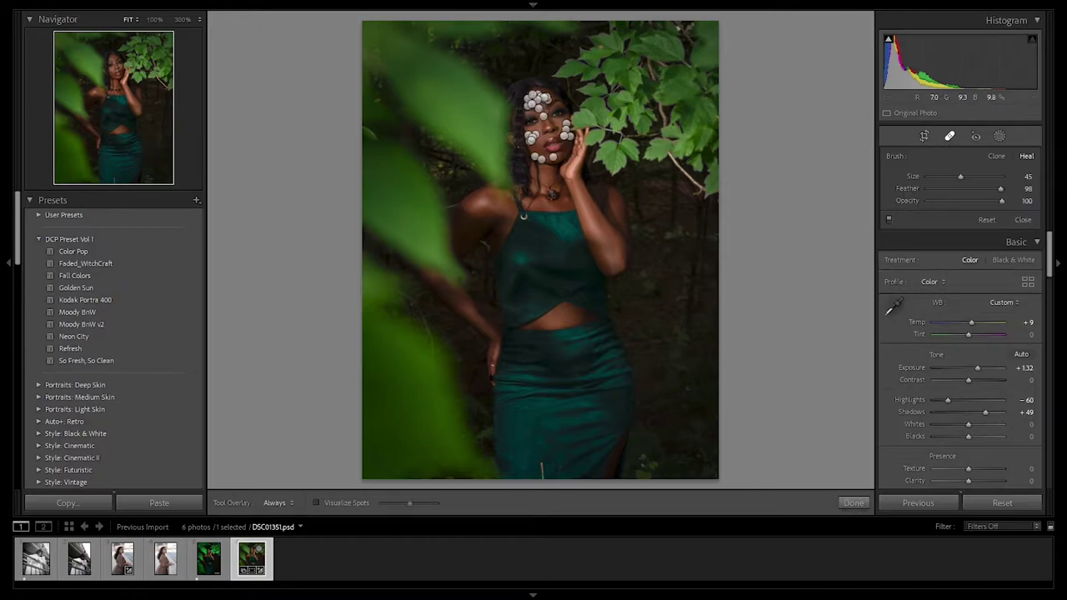
pyautogui.click(542, 469)
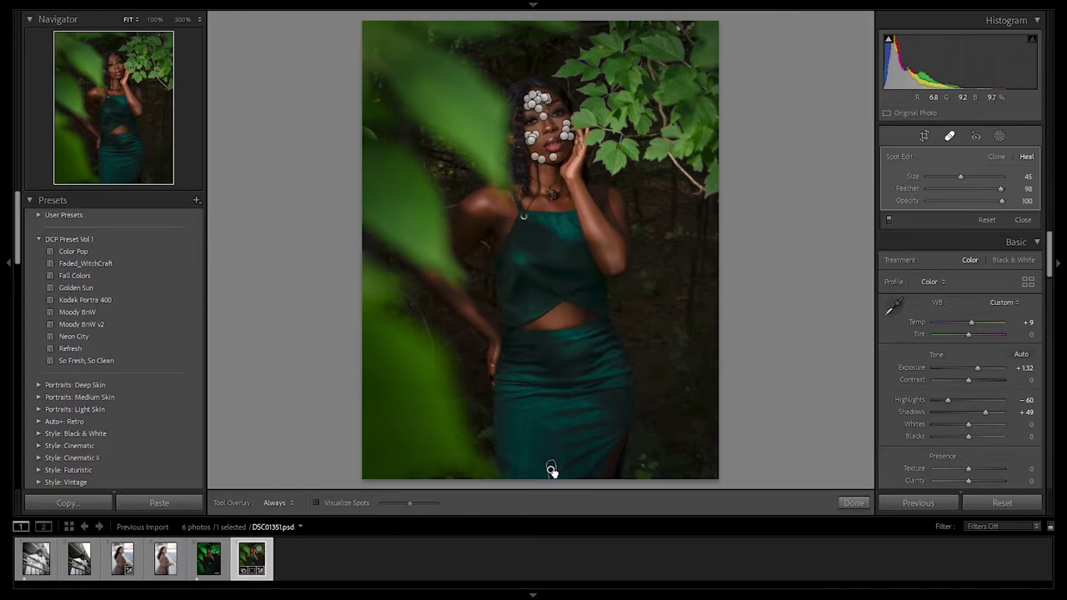
pyautogui.click(855, 504)
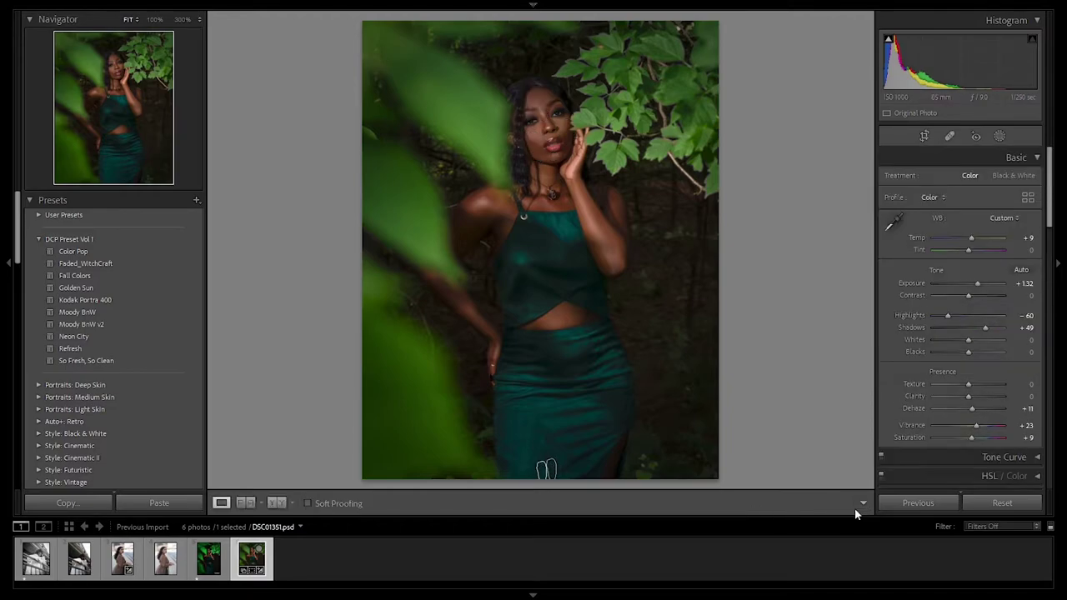
# Zoom in on the green dress, heal a small speck, and return to the full view.
pyautogui.click(544, 465)
pyautogui.moveTo(543, 467); pyautogui.dragTo(581, 393)
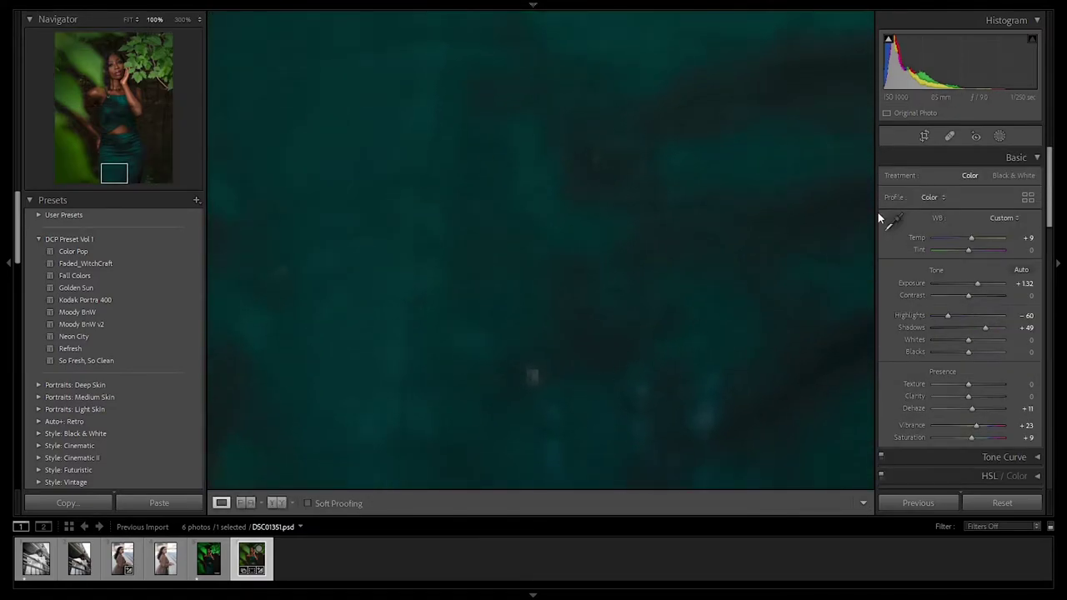
pyautogui.click(949, 136)
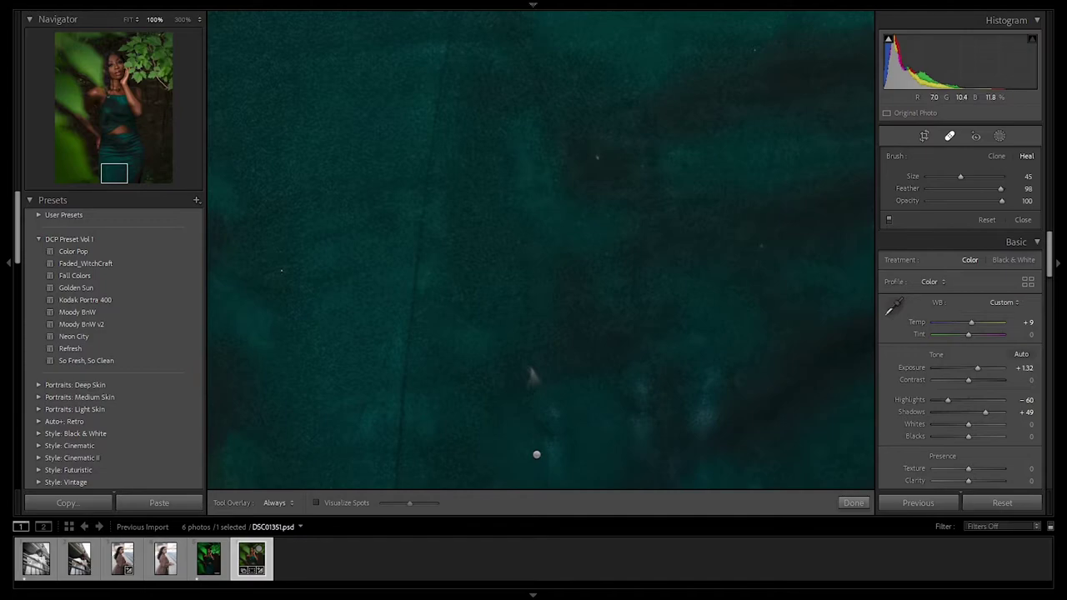
pyautogui.click(530, 370)
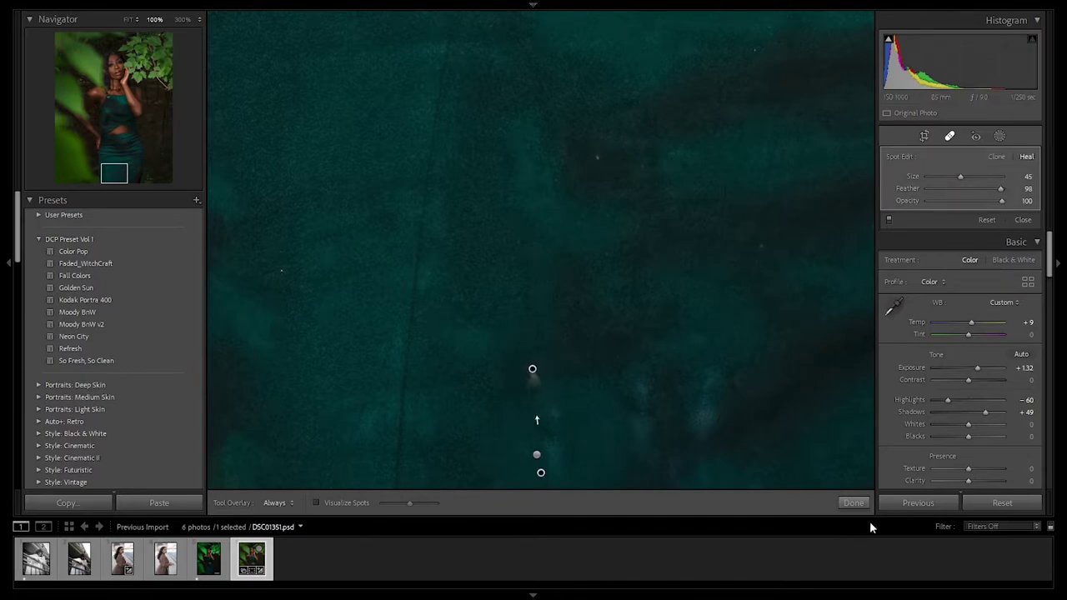
pyautogui.click(854, 503)
pyautogui.click(676, 406)
pyautogui.click(676, 407)
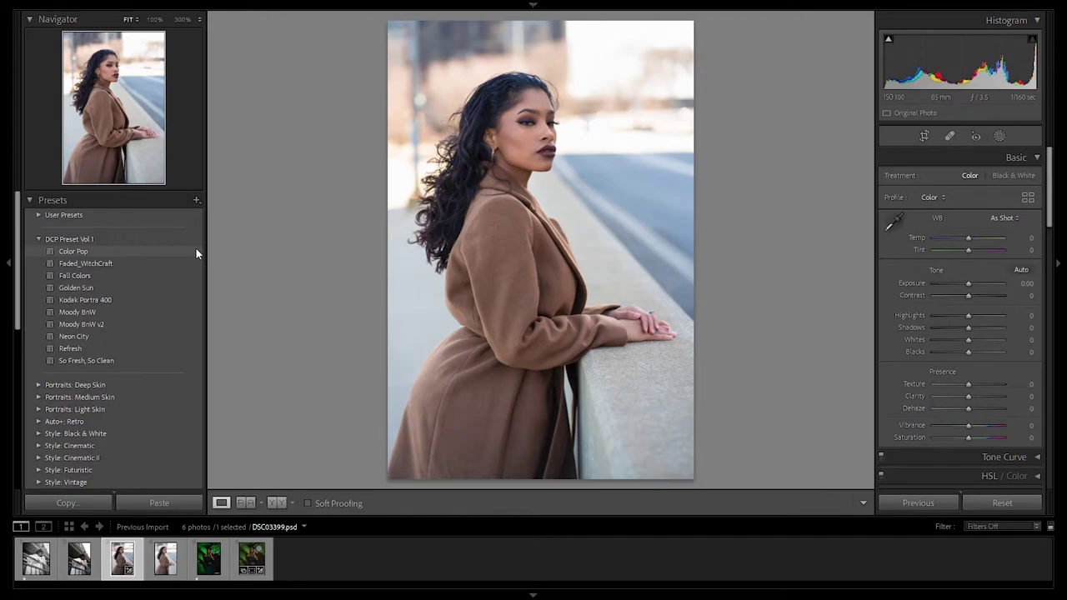
# Apply the Color Pop preset (Vibrance +53, Contrast +19) and zoom to 100% on the coat.
pyautogui.click(196, 250)
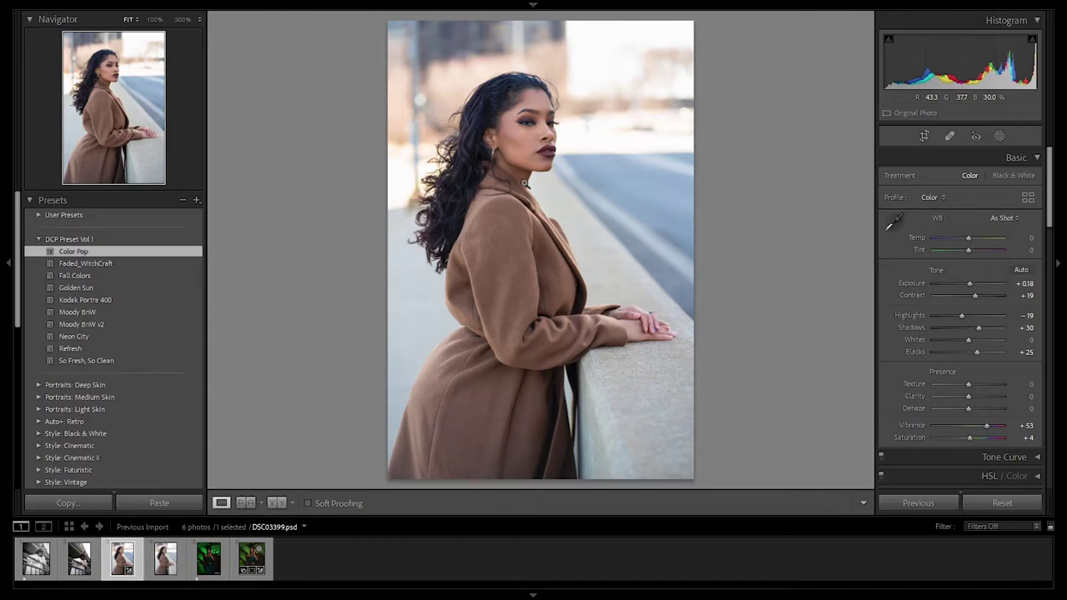
pyautogui.click(479, 286)
# Heal a blemish on the brown coat at 100%, inspect the fabric, then return to the whole portrait.
pyautogui.moveTo(588, 109)
pyautogui.mouseDown()
pyautogui.moveTo(490, 243)
pyautogui.moveTo(656, 343)
pyautogui.moveTo(650, 265)
pyautogui.moveTo(525, 106)
pyautogui.moveTo(583, 26)
pyautogui.moveTo(536, 22)
pyautogui.moveTo(532, 45)
pyautogui.moveTo(689, 135)
pyautogui.moveTo(595, 91)
pyautogui.moveTo(591, 209)
pyautogui.moveTo(662, 231)
pyautogui.moveTo(672, 297)
pyautogui.moveTo(558, 289)
pyautogui.moveTo(644, 109)
pyautogui.mouseUp()
pyautogui.press('q')
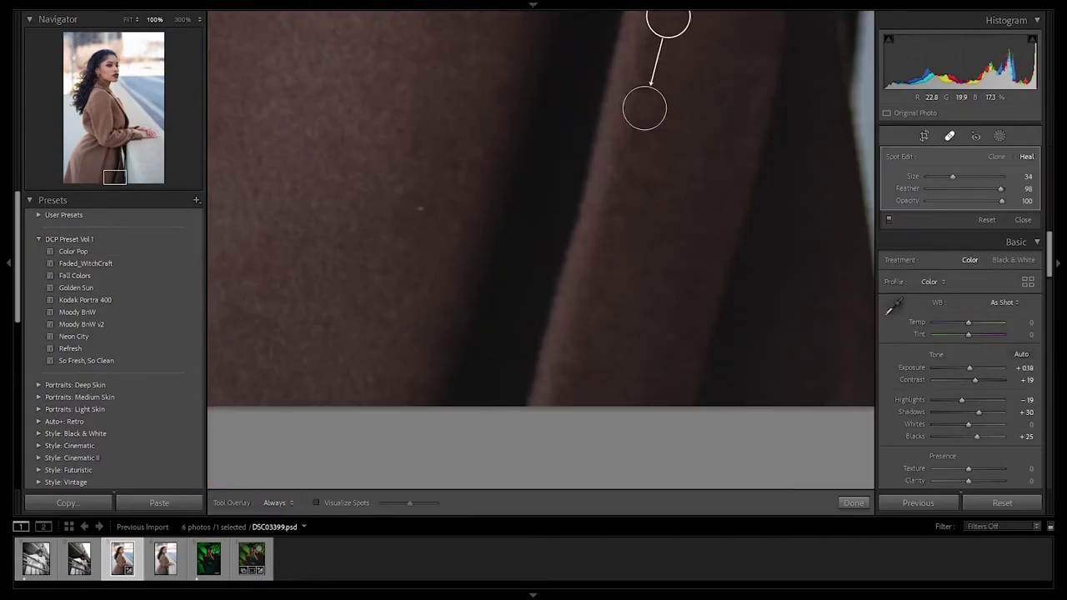
pyautogui.click(417, 207)
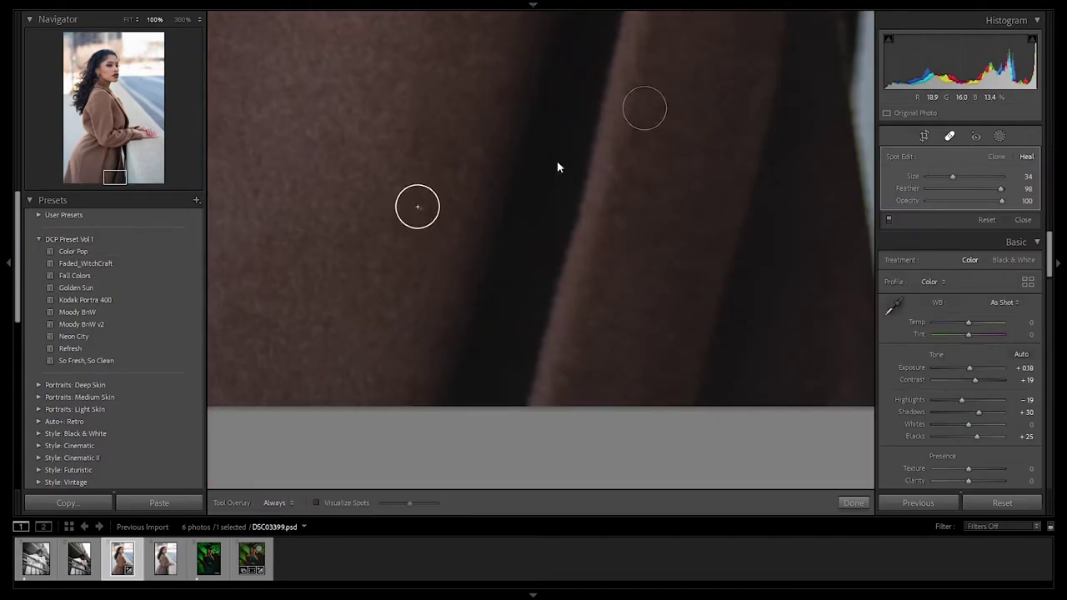
pyautogui.click(846, 506)
pyautogui.moveTo(519, 281); pyautogui.dragTo(698, 322)
pyautogui.moveTo(525, 362); pyautogui.dragTo(678, 300)
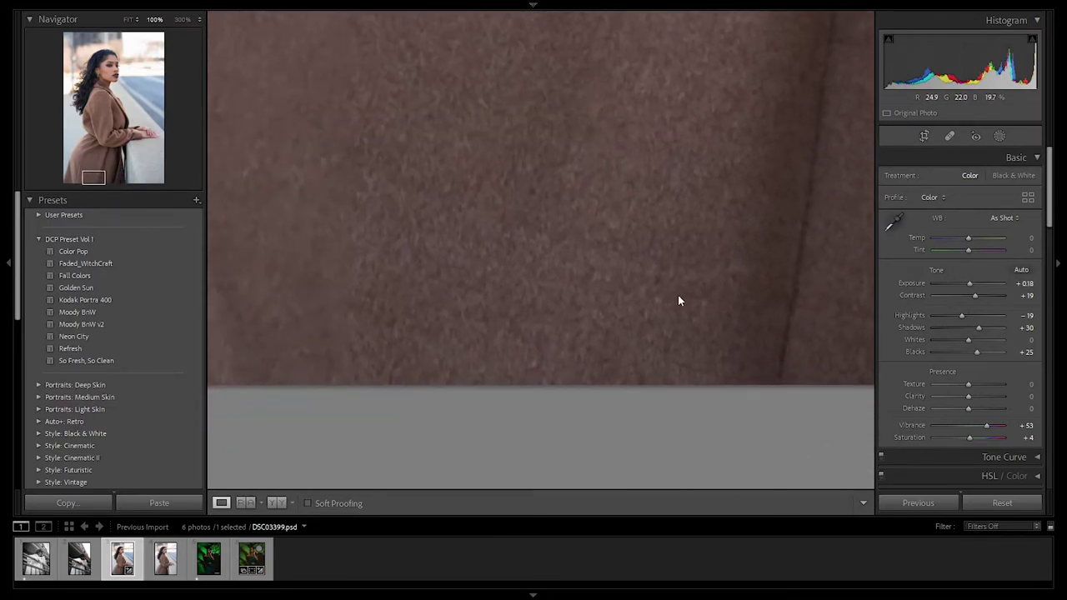
pyautogui.click(706, 295)
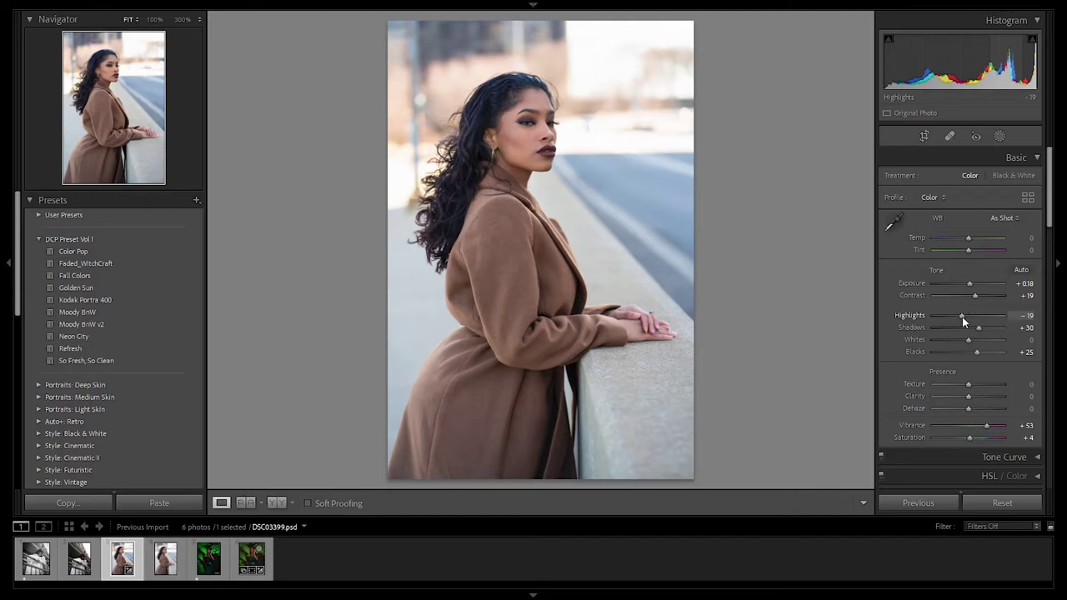
# Set Highlights to −30, Blacks to +39 and Exposure to +0.26 in the Basic panel.
pyautogui.moveTo(963, 316); pyautogui.dragTo(903, 319)
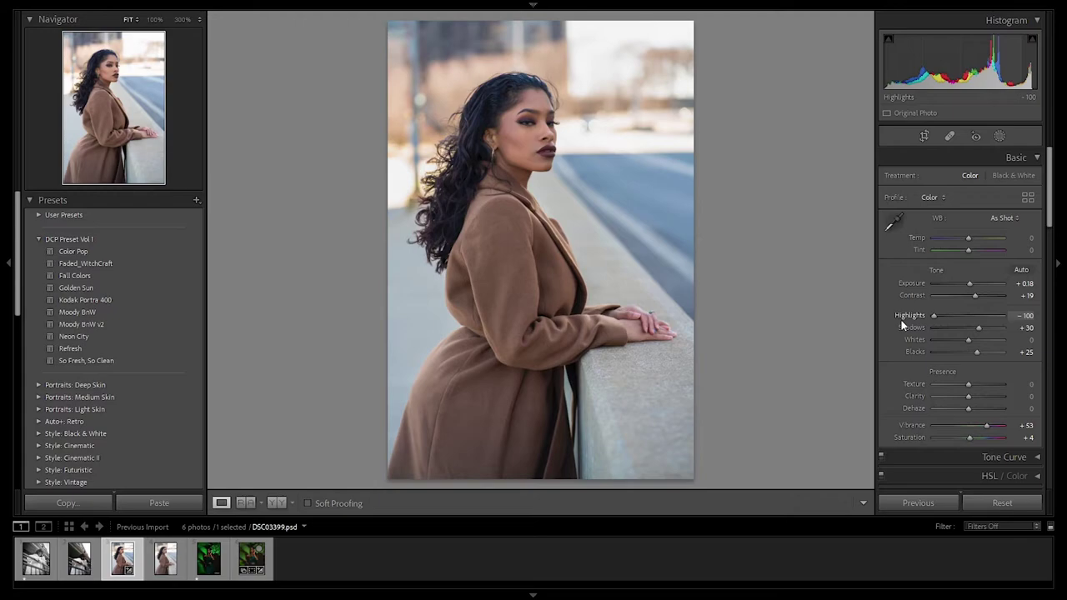
pyautogui.moveTo(927, 321); pyautogui.dragTo(959, 327)
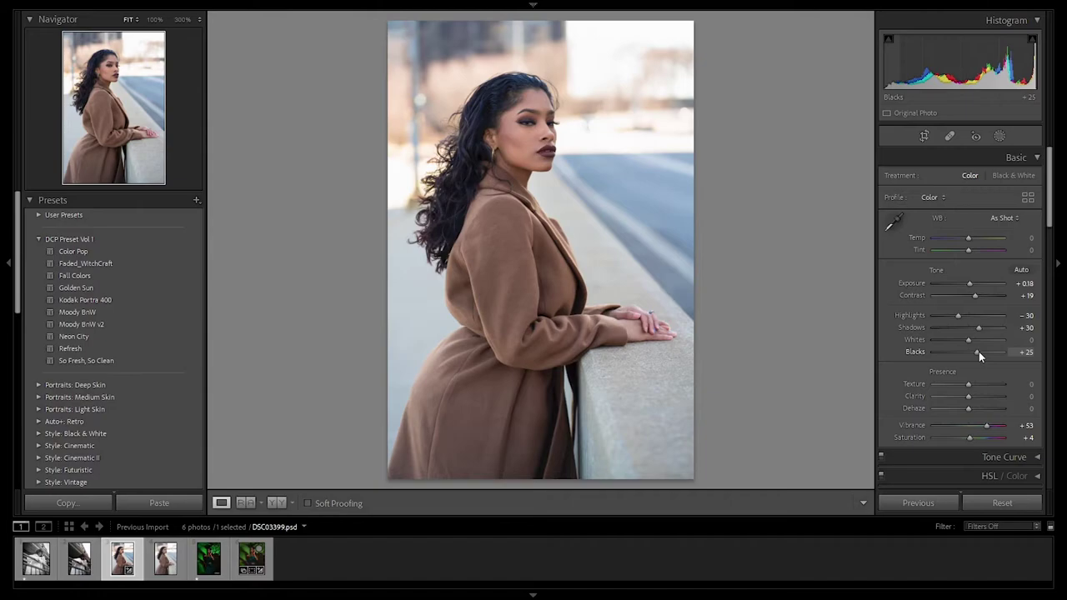
pyautogui.moveTo(979, 355); pyautogui.dragTo(984, 353)
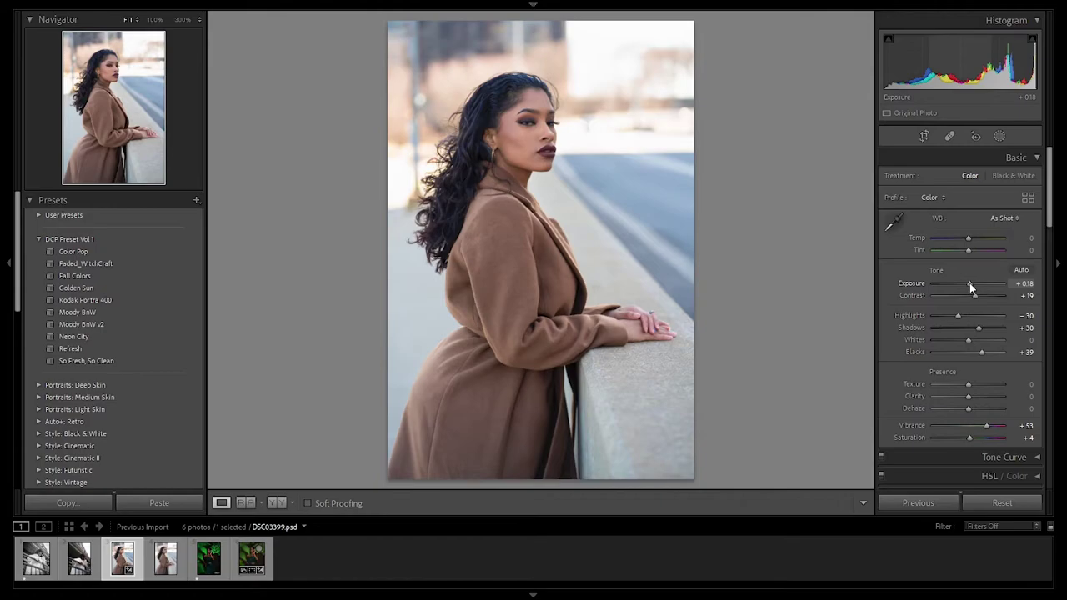
pyautogui.moveTo(970, 283); pyautogui.dragTo(972, 293)
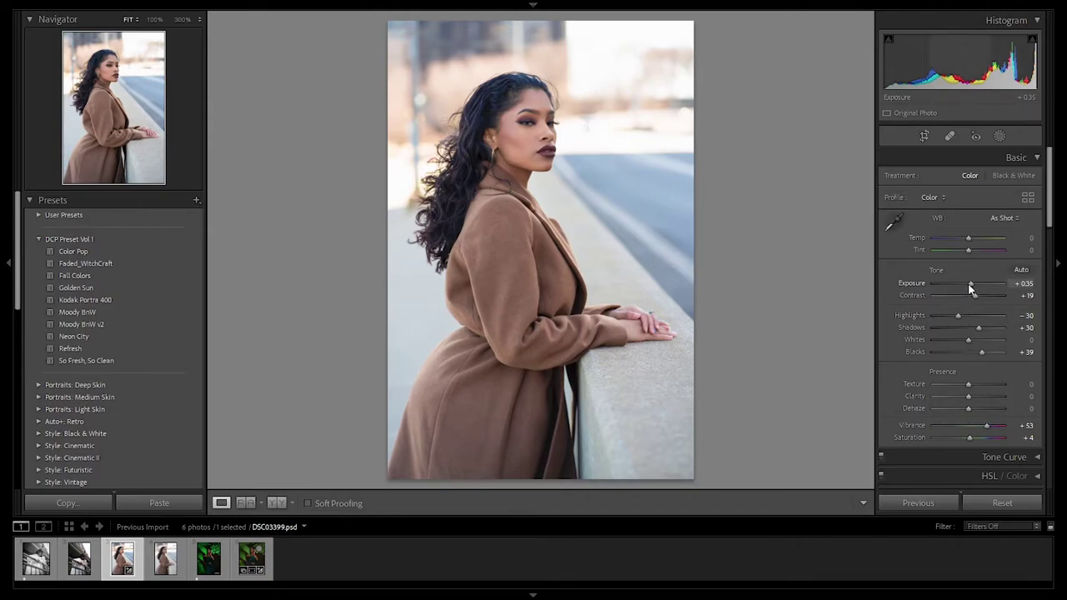
pyautogui.hotkey('ctrl', 'z')
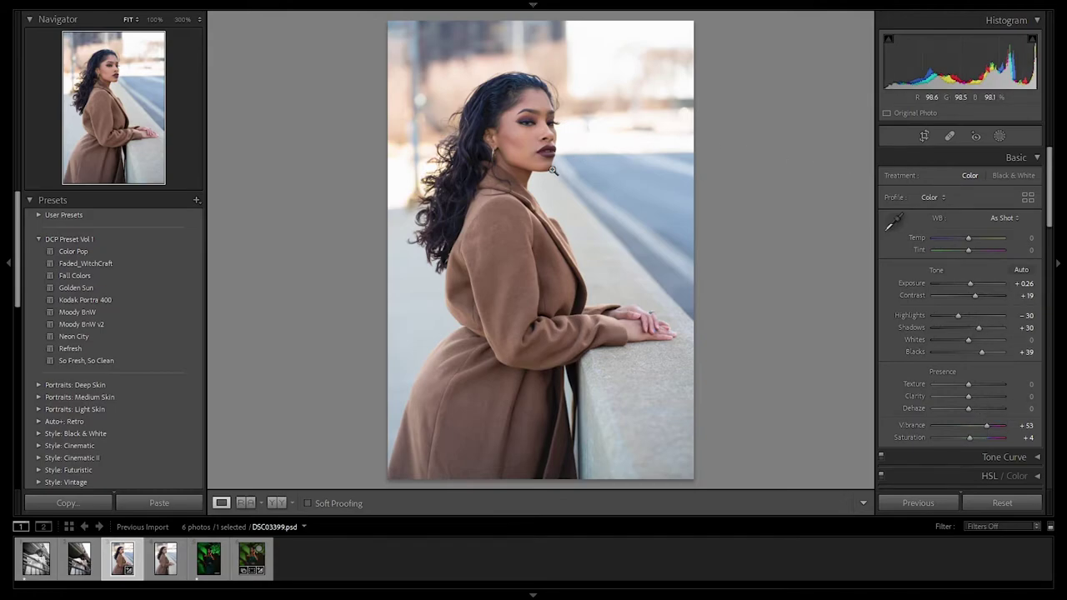
pyautogui.moveTo(545, 155); pyautogui.dragTo(548, 245)
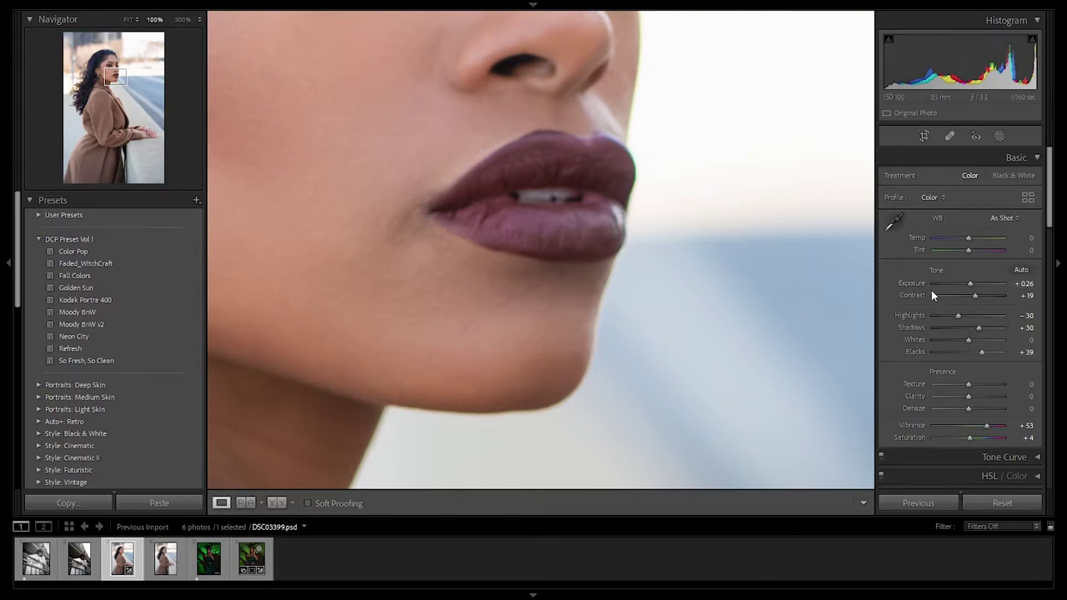
# In Lens Corrections > Manual, set the green Defringe Amount to 3 to clean the lips.
pyautogui.scroll(-8, 932, 290)
pyautogui.scroll(-6, 968, 326)
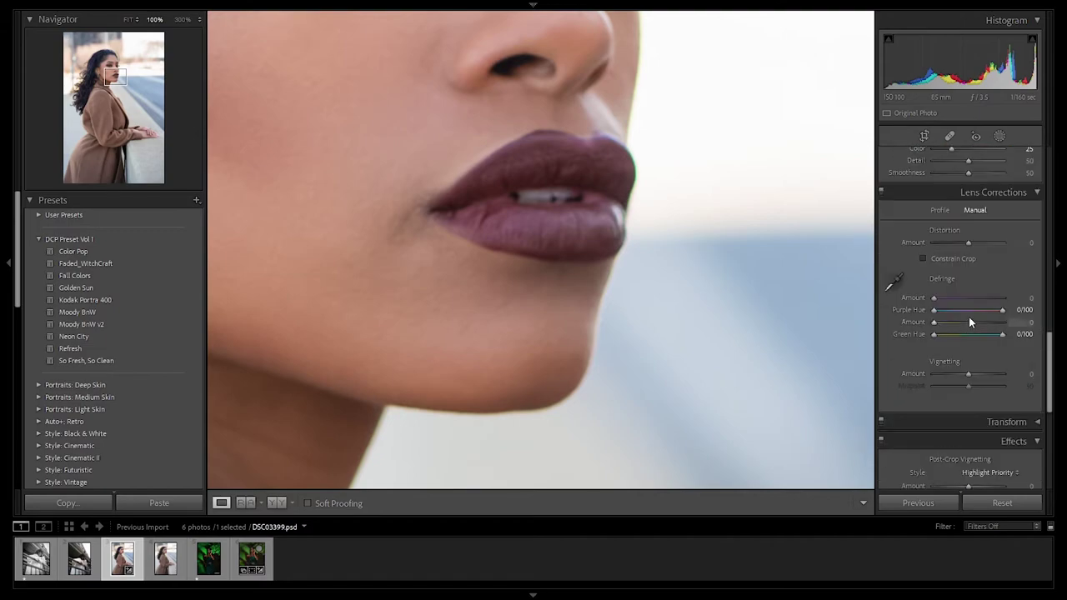
pyautogui.click(945, 234)
pyautogui.click(1038, 192)
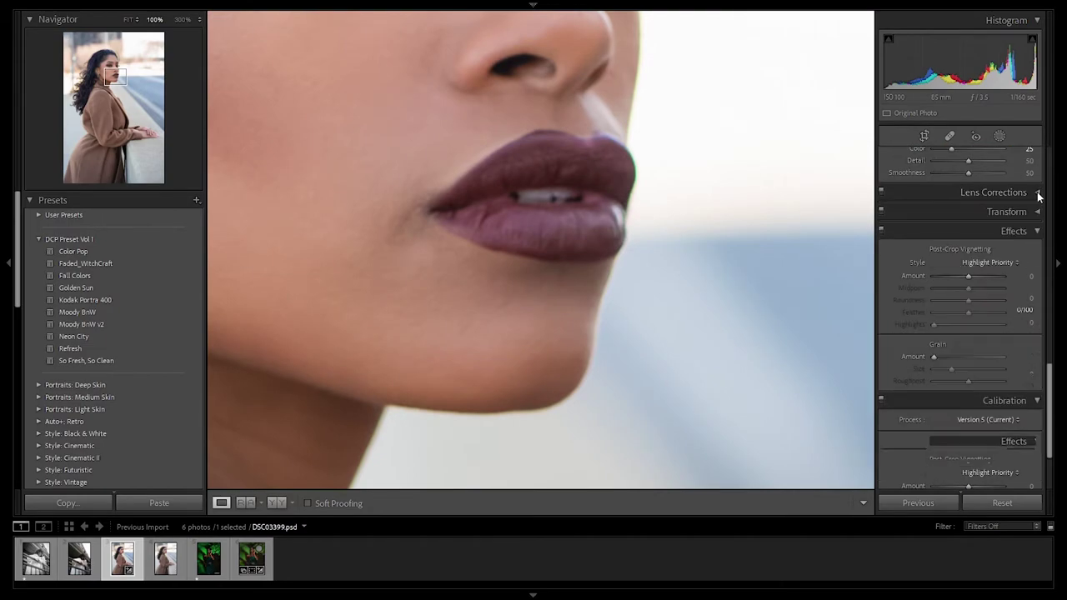
pyautogui.click(1038, 193)
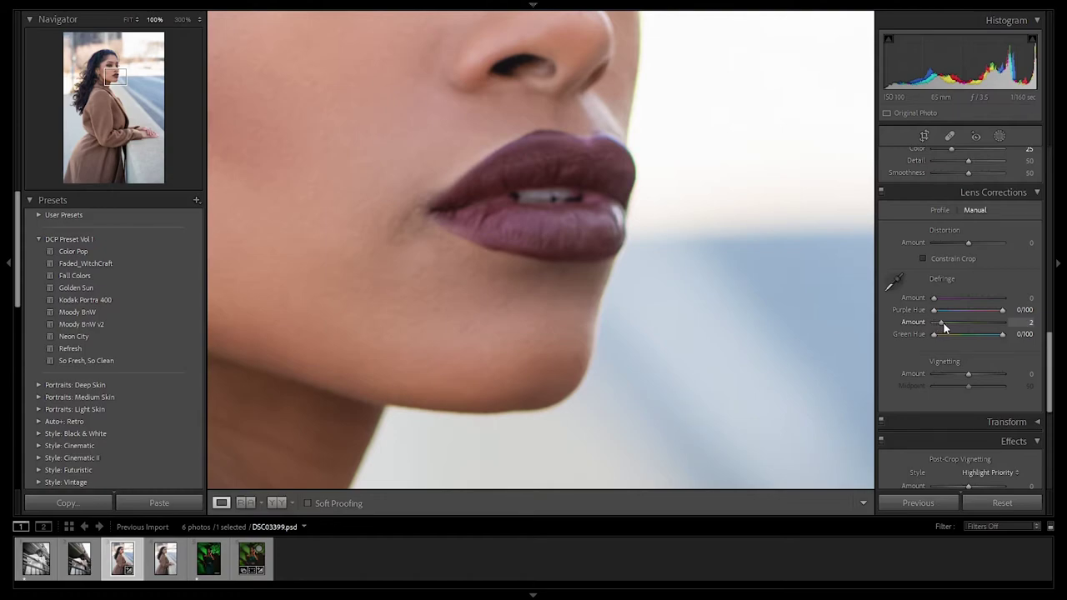
pyautogui.moveTo(945, 327); pyautogui.dragTo(929, 328)
pyautogui.click(539, 356)
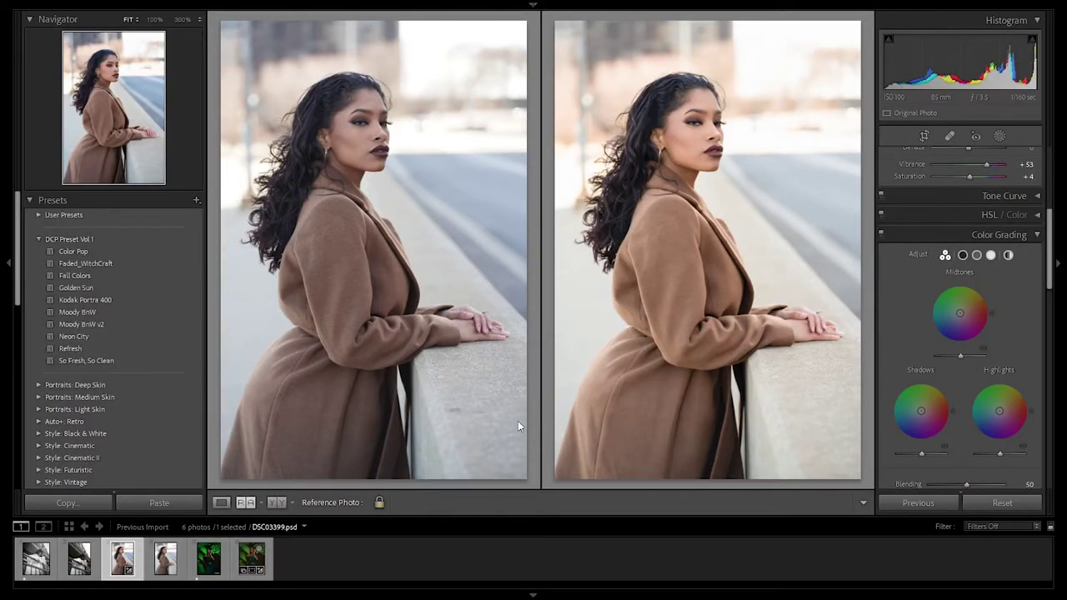
pyautogui.click(221, 503)
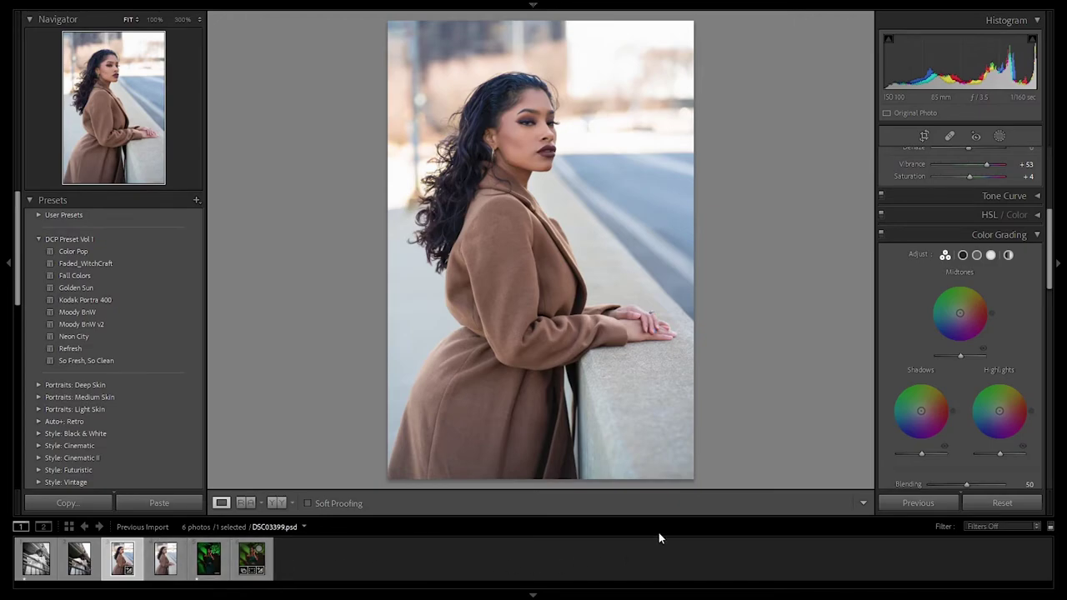
# Load DSC04493.psd, the white fur-coat balcony portrait, into Develop.
pyautogui.click(80, 565)
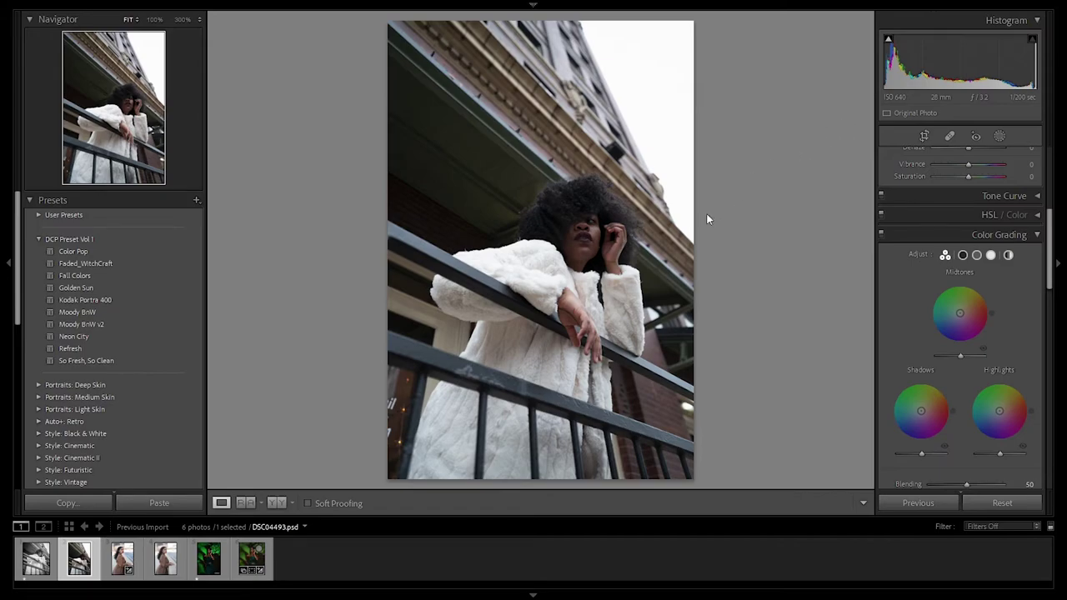
# Open Reference View with the black-and-white balcony photo as the reference image.
pyautogui.click(243, 503)
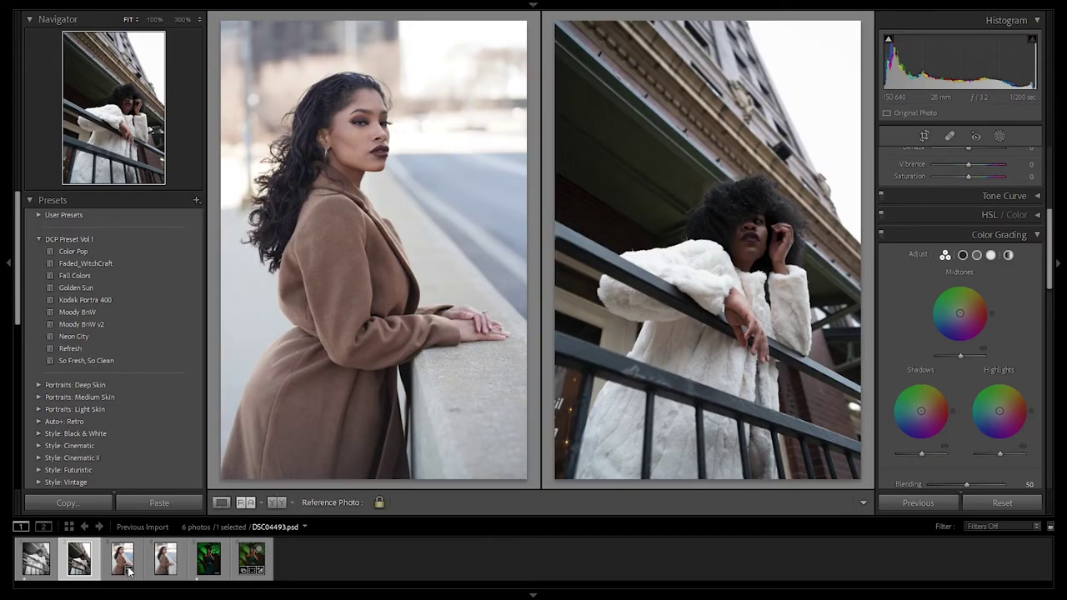
pyautogui.moveTo(36, 559); pyautogui.dragTo(375, 250)
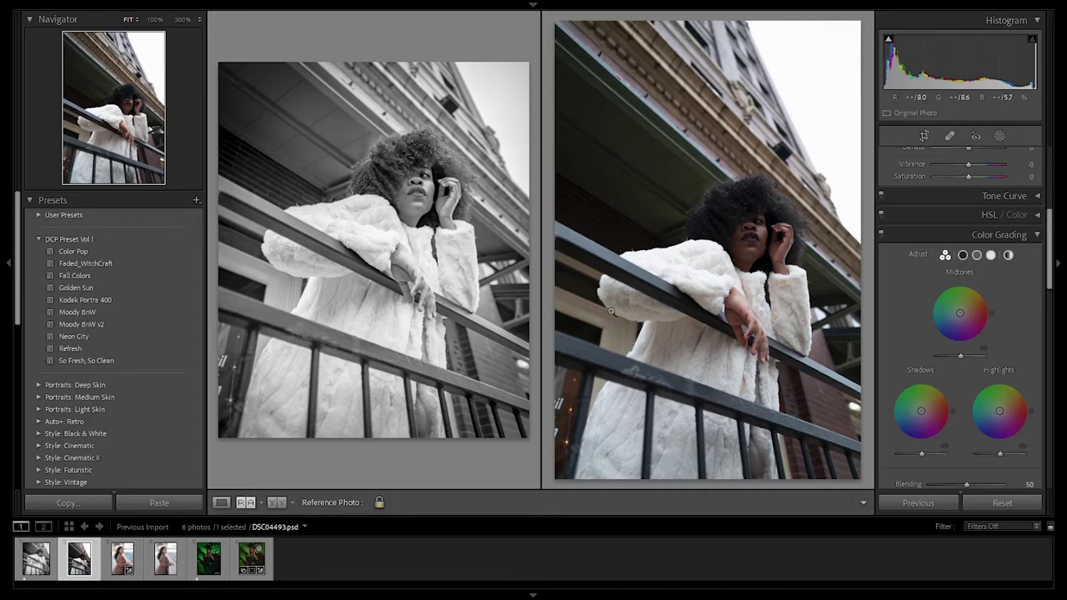
# Return to Loupe view and apply the Moody BnW v2 preset from DCP Preset Vol 1.
pyautogui.click(221, 503)
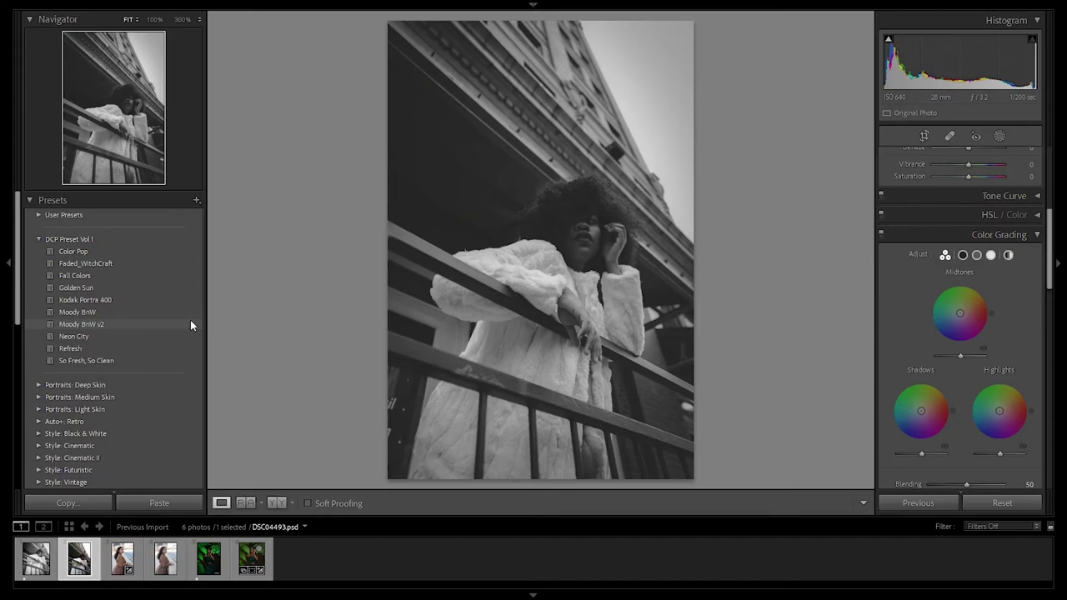
pyautogui.click(190, 321)
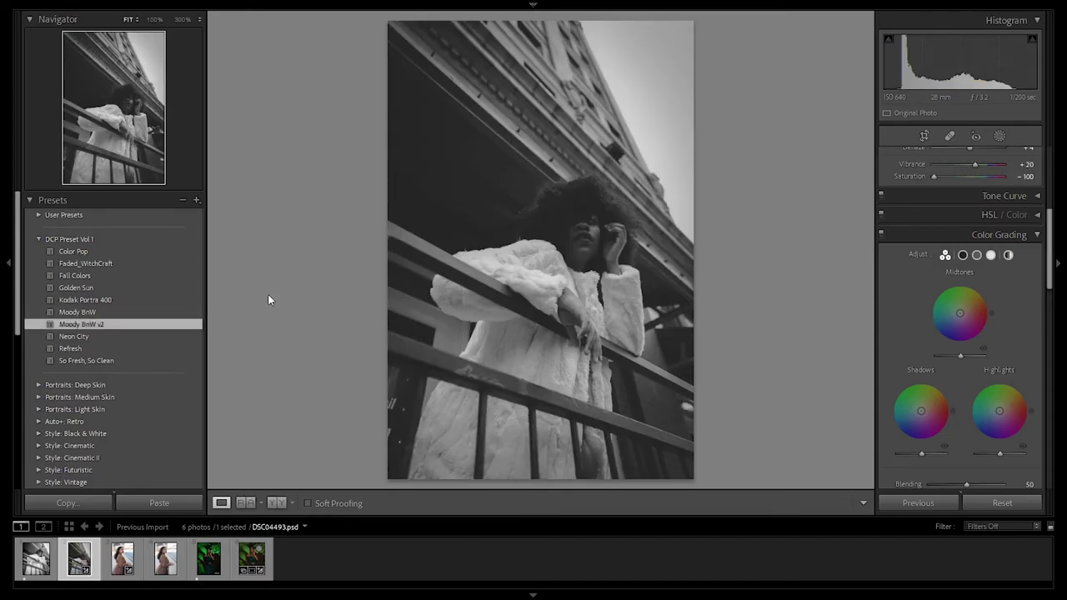
# Raise Shadows to +39 and Exposure to +0.70, checking the face at 100%.
pyautogui.scroll(5, 1001, 208)
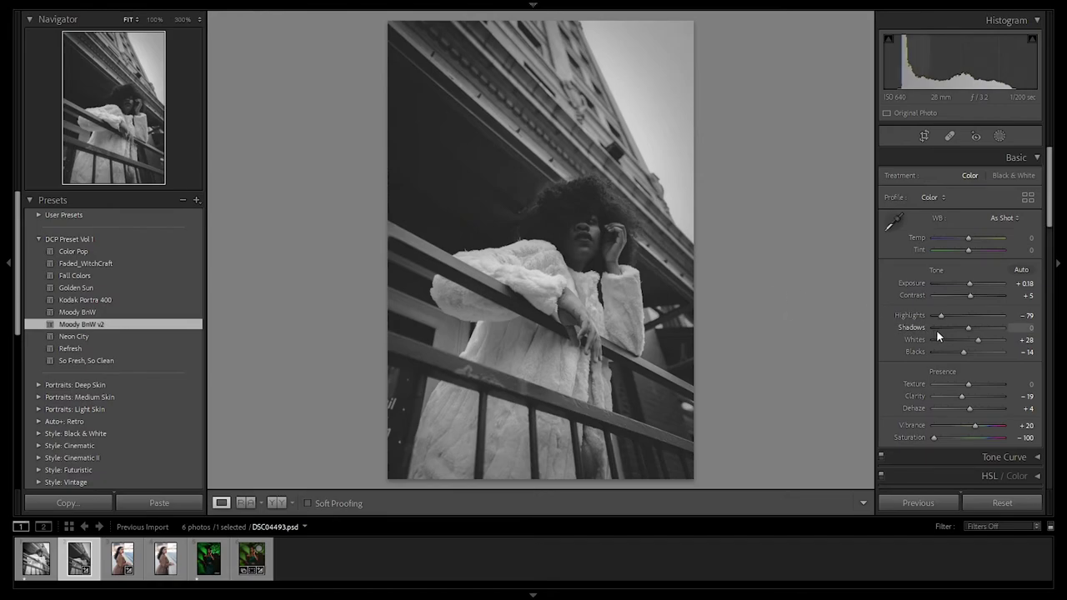
pyautogui.moveTo(968, 329); pyautogui.dragTo(981, 332)
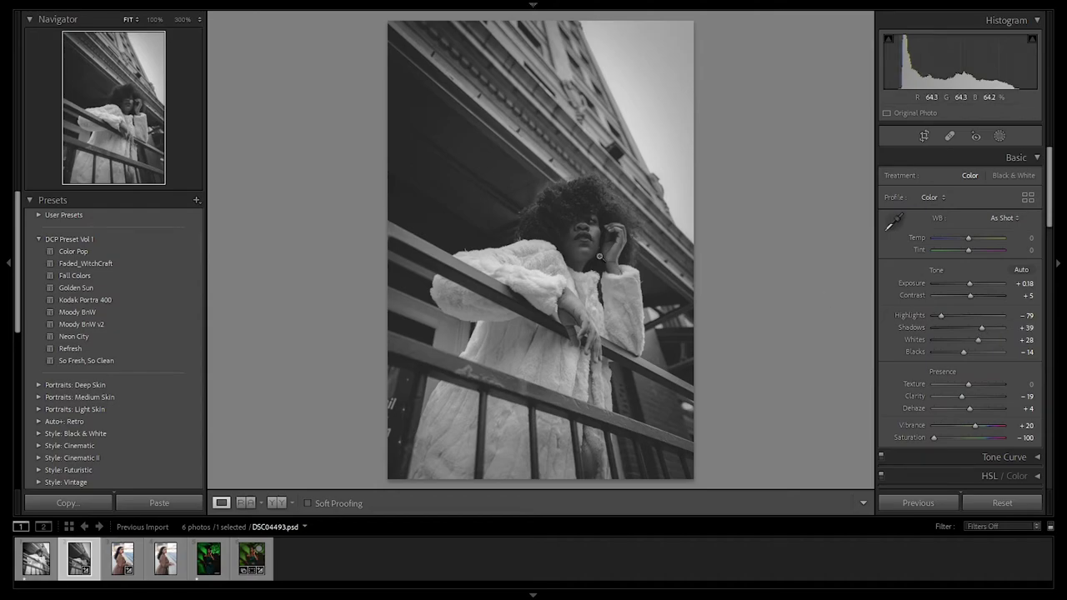
pyautogui.click(552, 244)
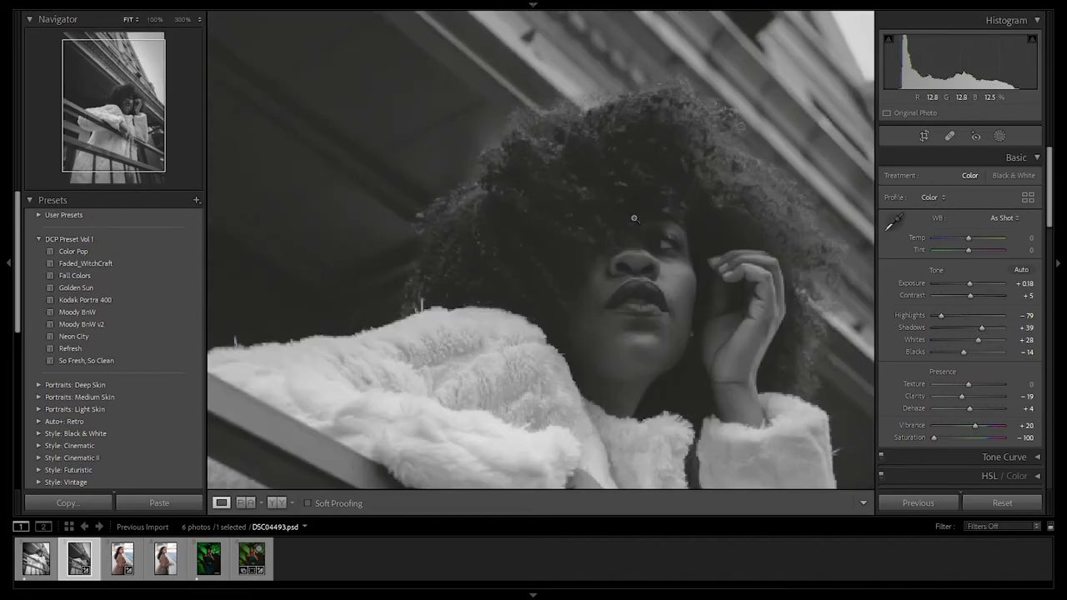
pyautogui.click(635, 218)
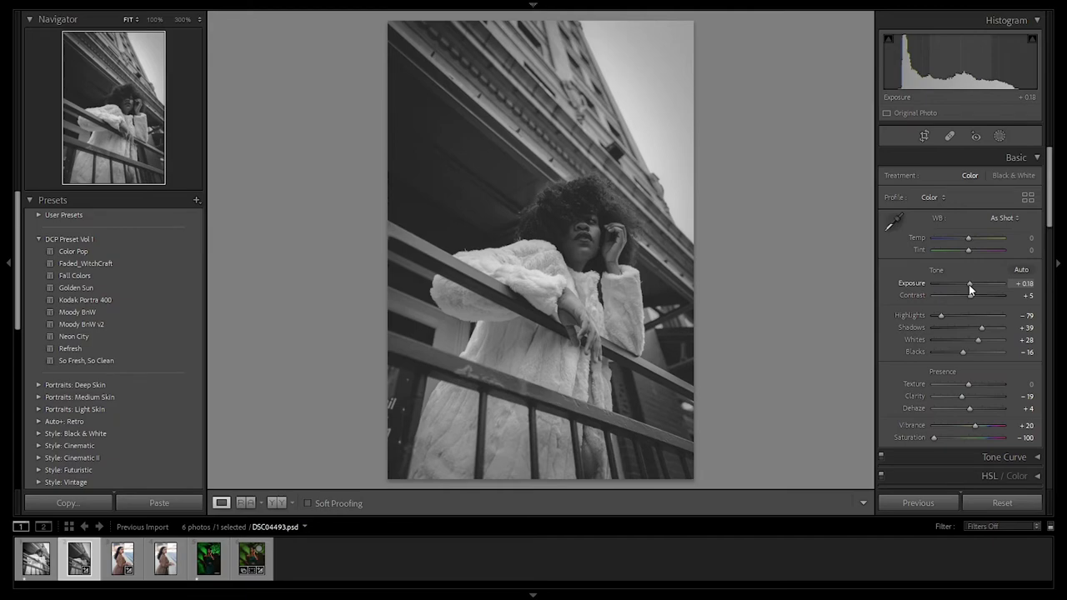
pyautogui.moveTo(969, 285); pyautogui.dragTo(973, 286)
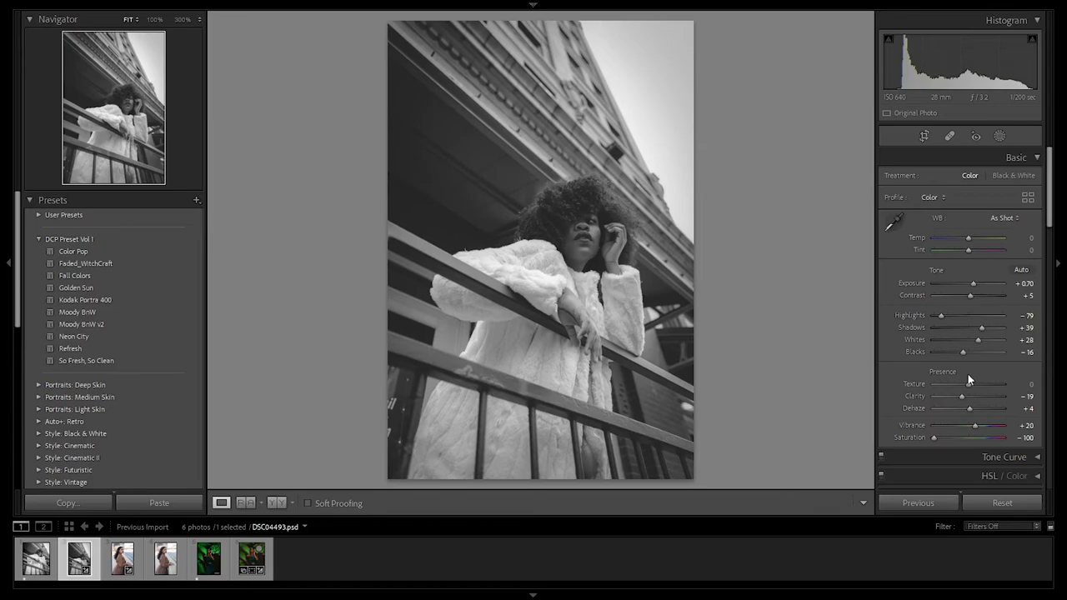
pyautogui.scroll(-3, 949, 368)
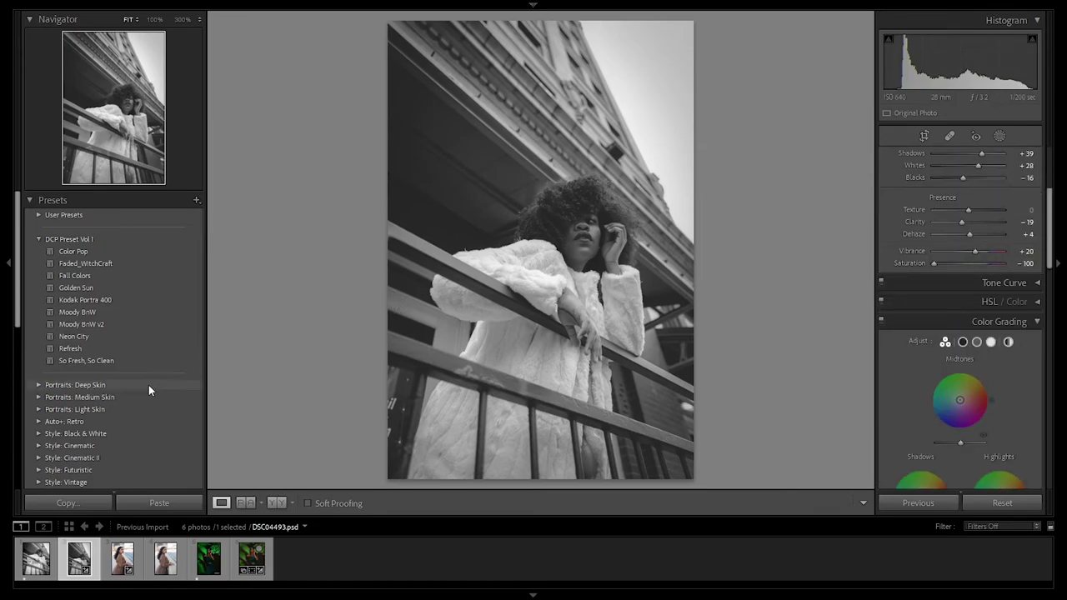
# Apply the Light grain preset and inspect the grain on the face and building at 100%.
pyautogui.scroll(-10, 146, 392)
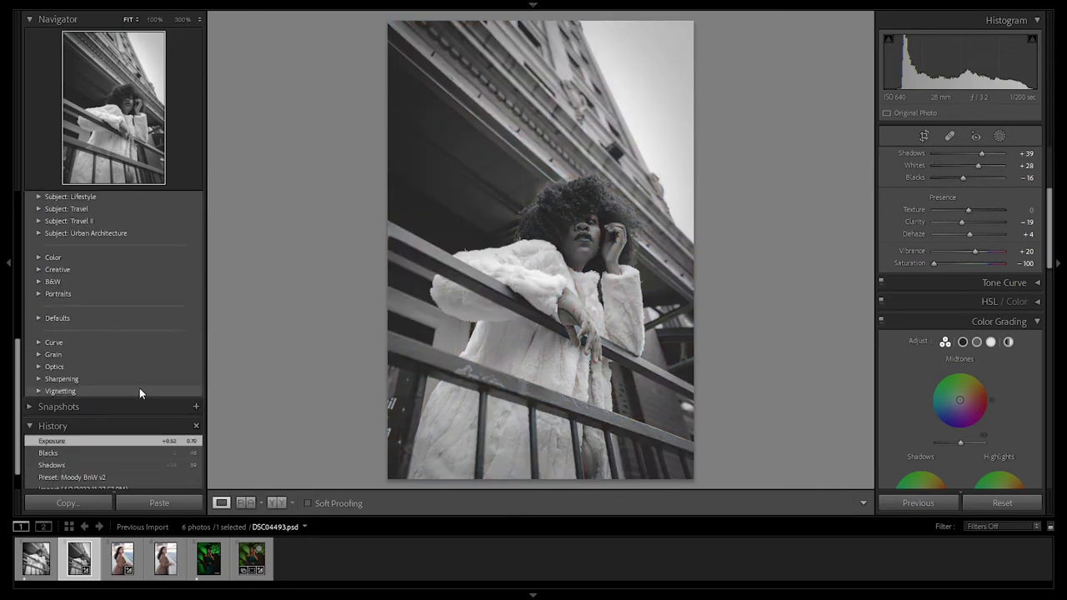
pyautogui.scroll(2, 60, 382)
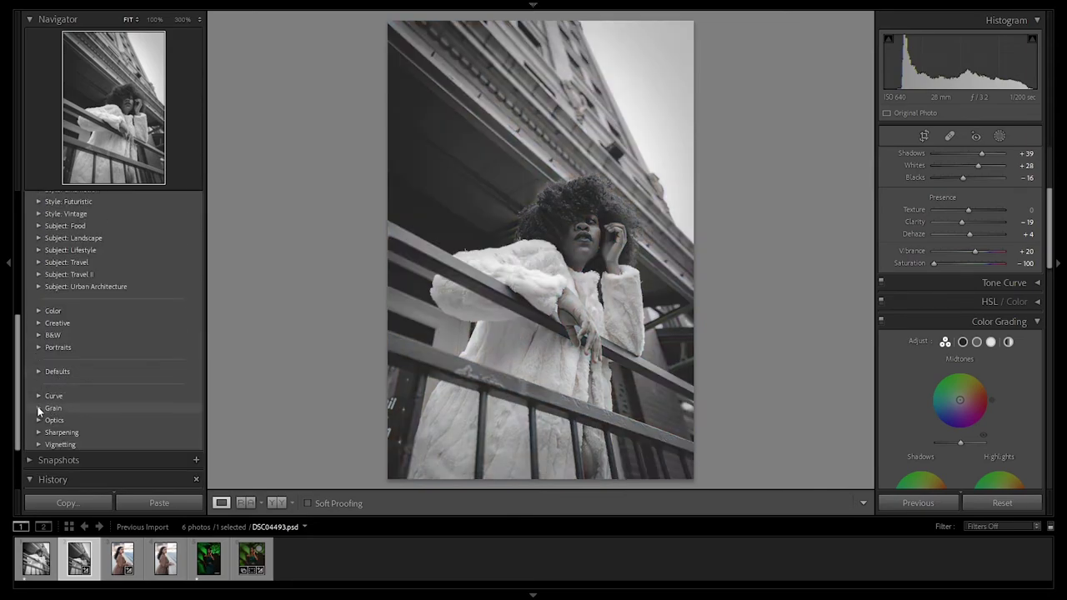
pyautogui.click(39, 408)
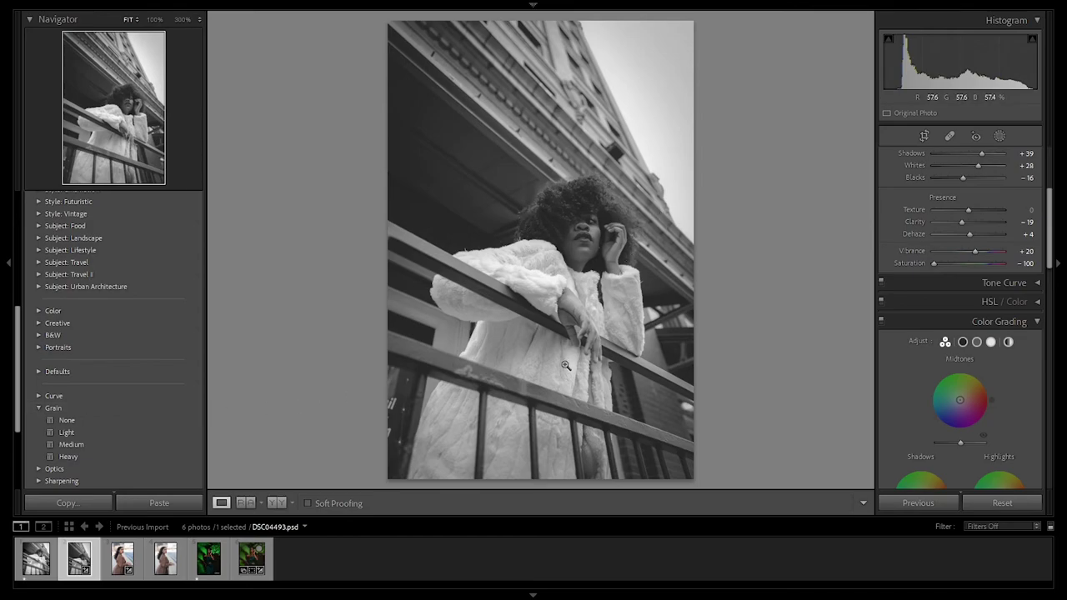
pyautogui.click(98, 432)
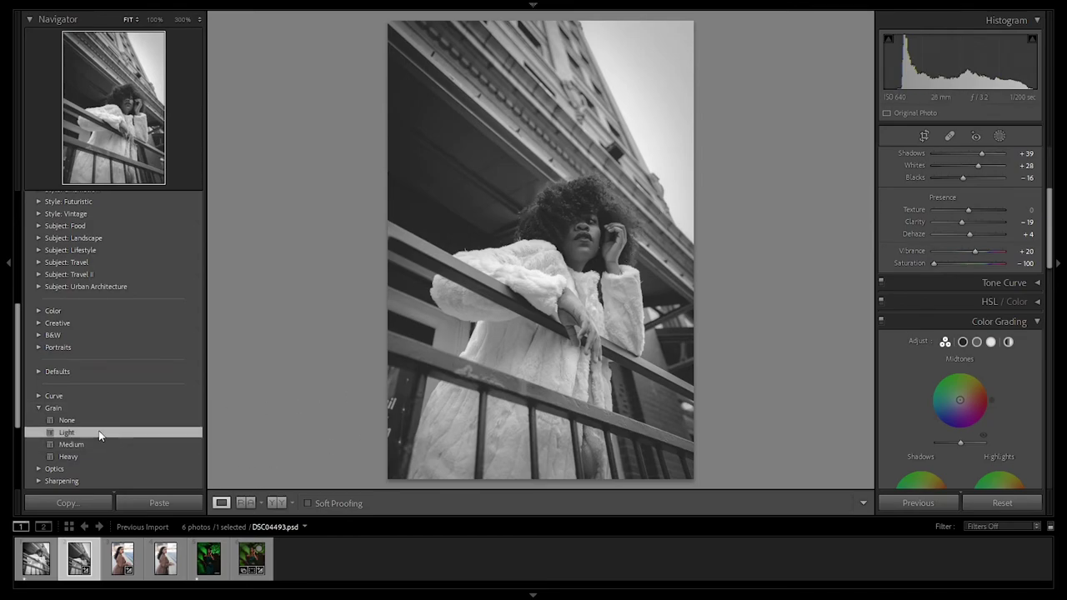
pyautogui.click(586, 220)
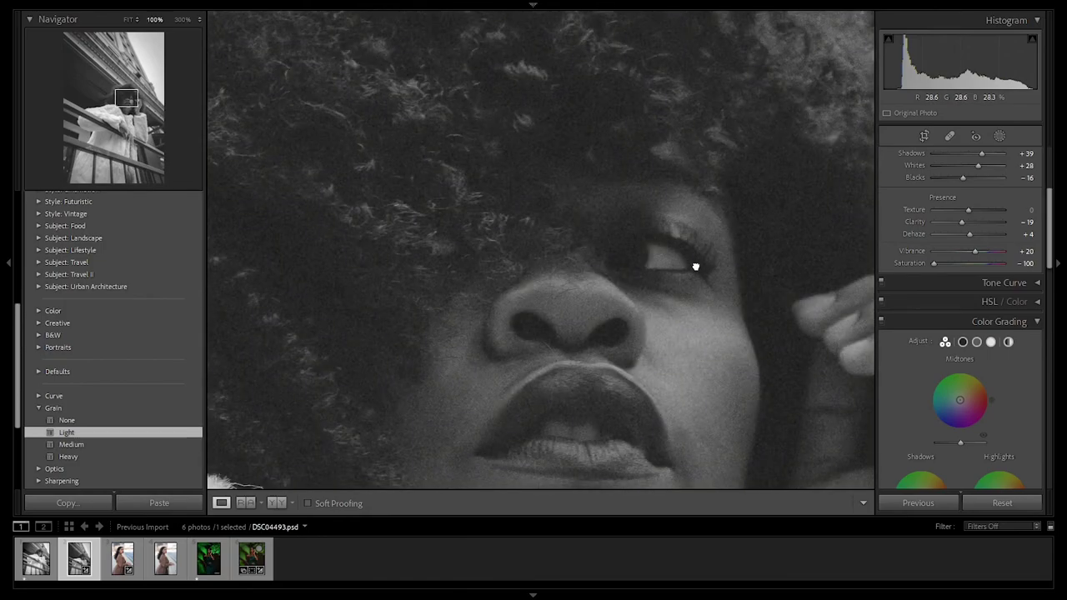
pyautogui.click(695, 267)
pyautogui.click(631, 209)
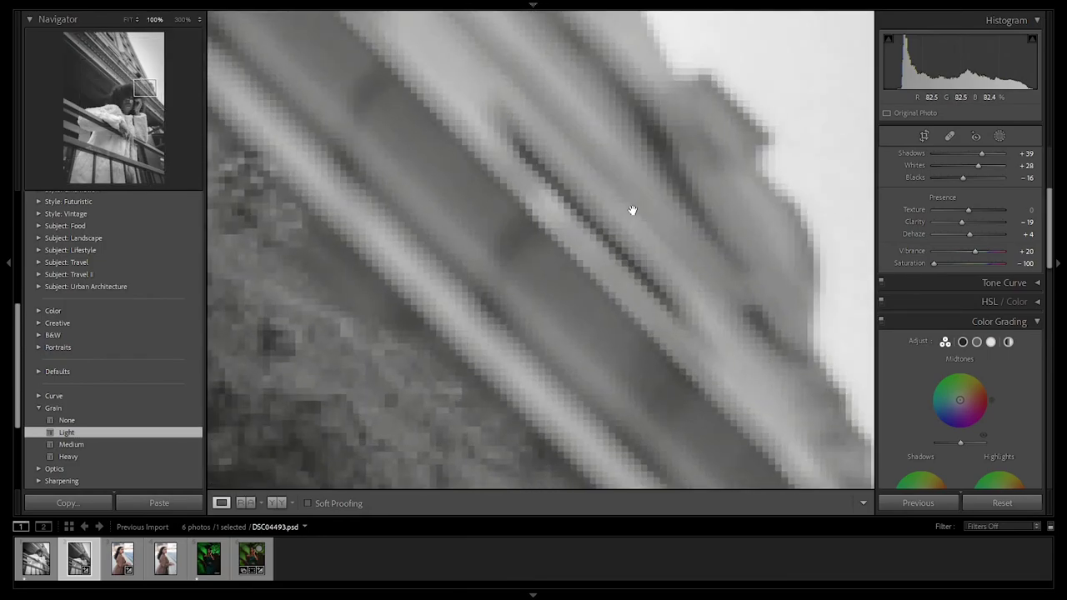
pyautogui.click(617, 280)
# Increase the Effects panel Grain Amount from 29 to 40 while checking the face up close.
pyautogui.scroll(-5, 972, 351)
pyautogui.scroll(-6, 971, 345)
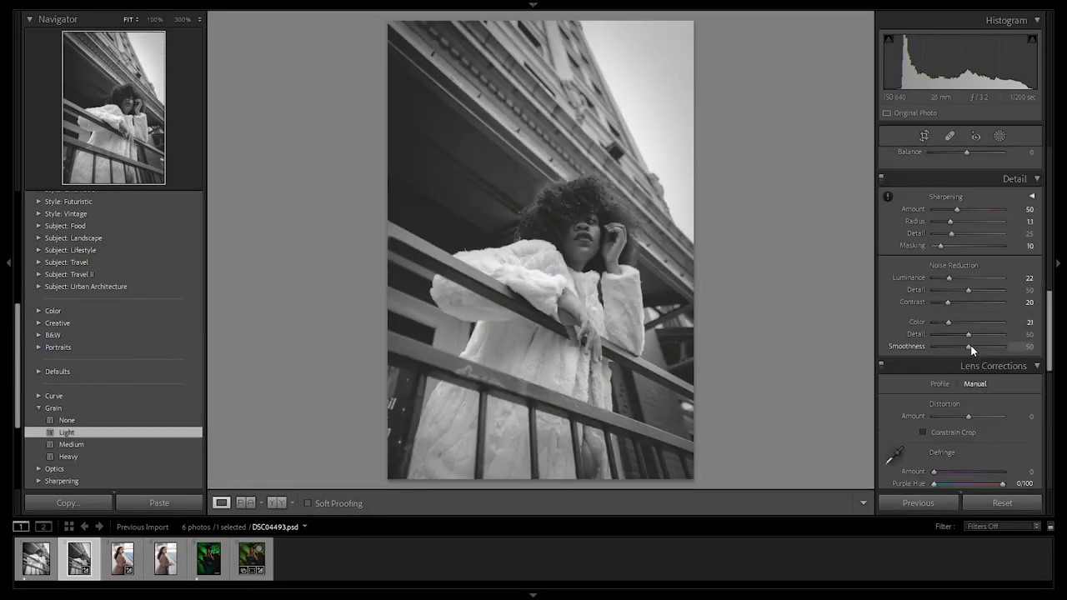
pyautogui.scroll(-4, 967, 338)
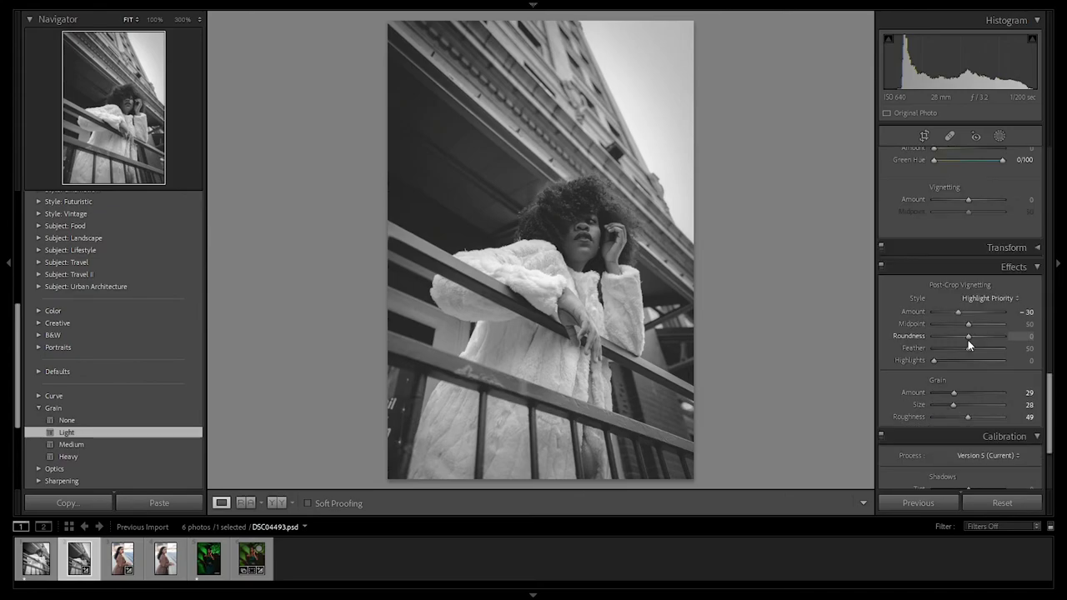
pyautogui.scroll(3, 967, 339)
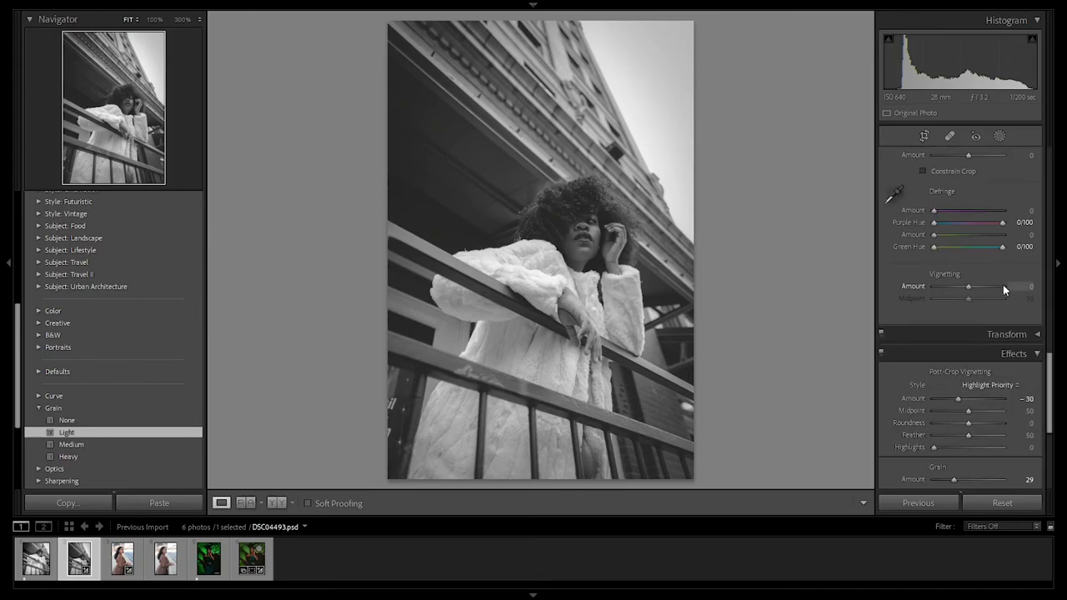
pyautogui.scroll(-2, 1034, 380)
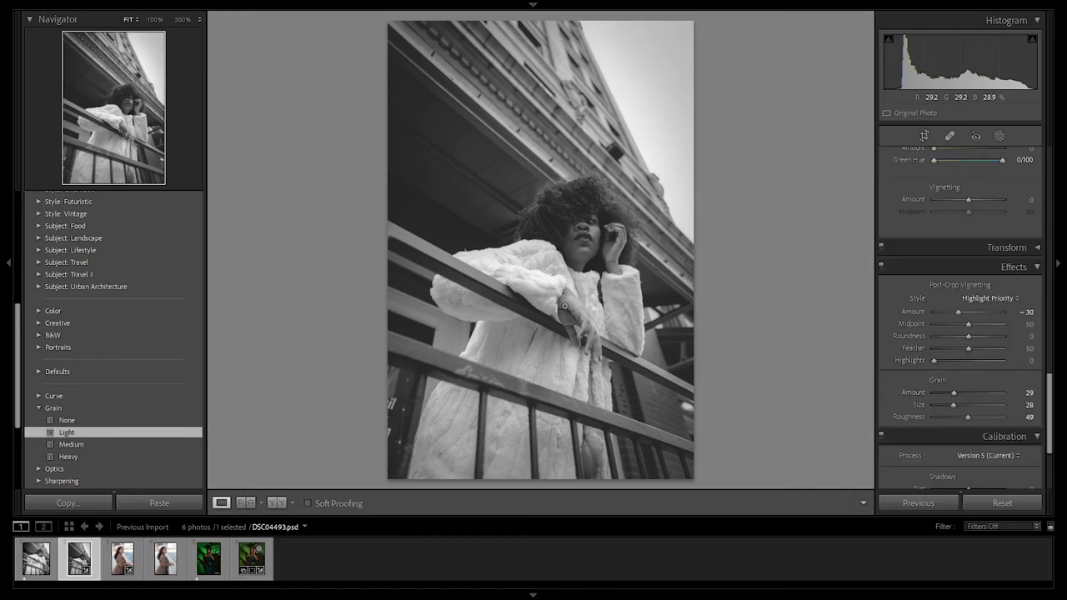
pyautogui.click(566, 236)
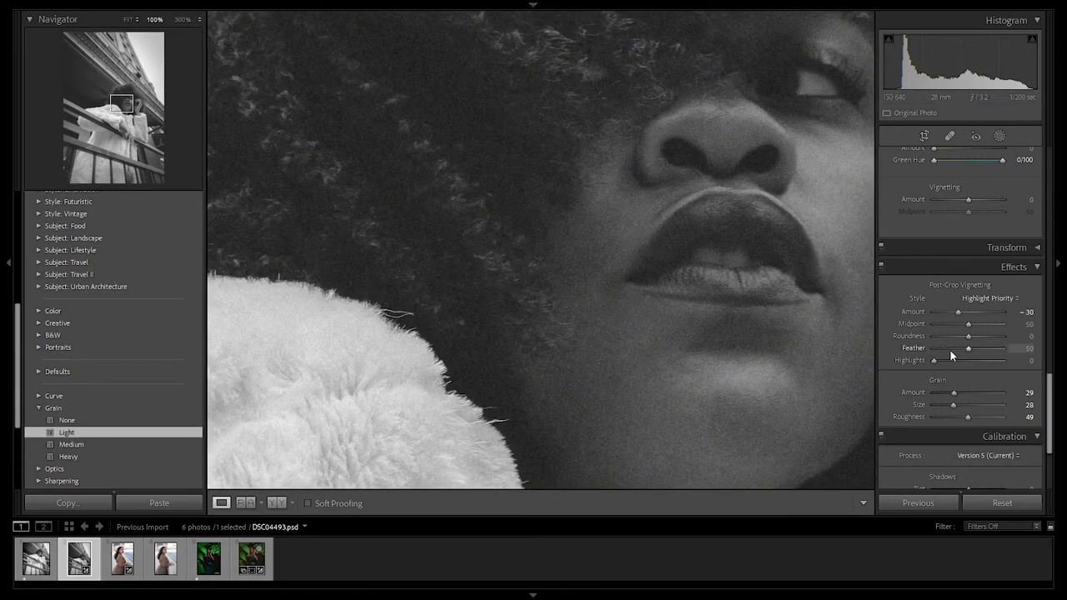
pyautogui.moveTo(952, 392)
pyautogui.mouseDown()
pyautogui.moveTo(979, 390)
pyautogui.moveTo(968, 397)
pyautogui.mouseUp()
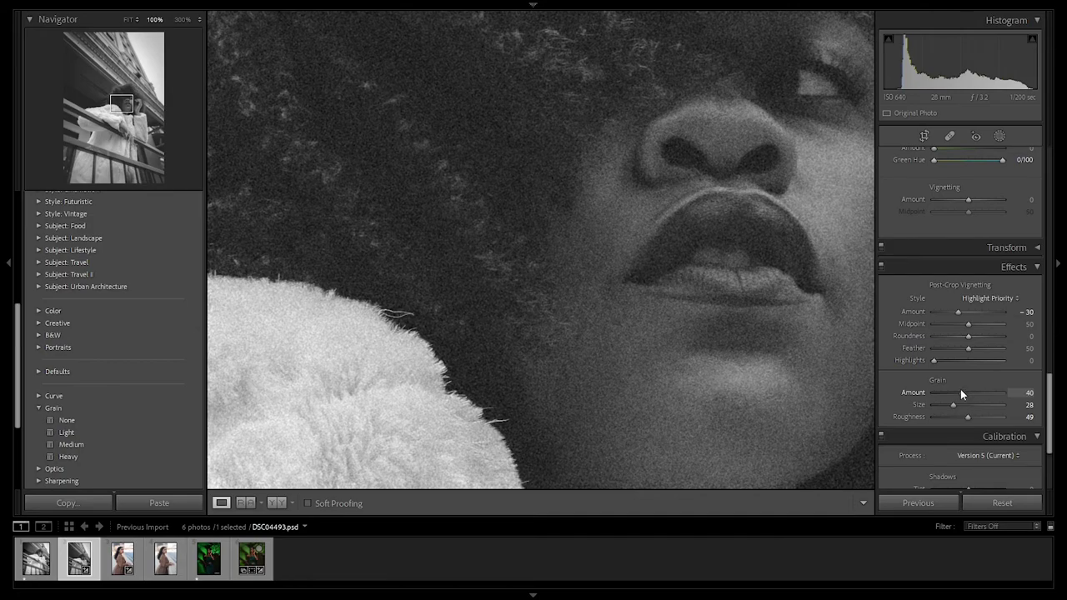
pyautogui.click(650, 292)
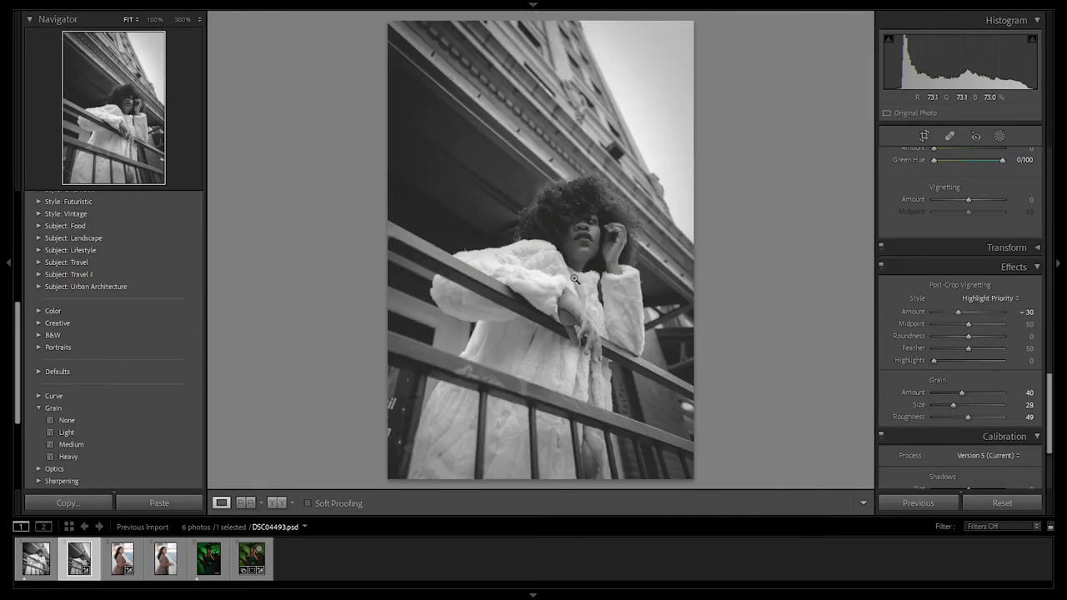
pyautogui.click(453, 258)
pyautogui.click(638, 208)
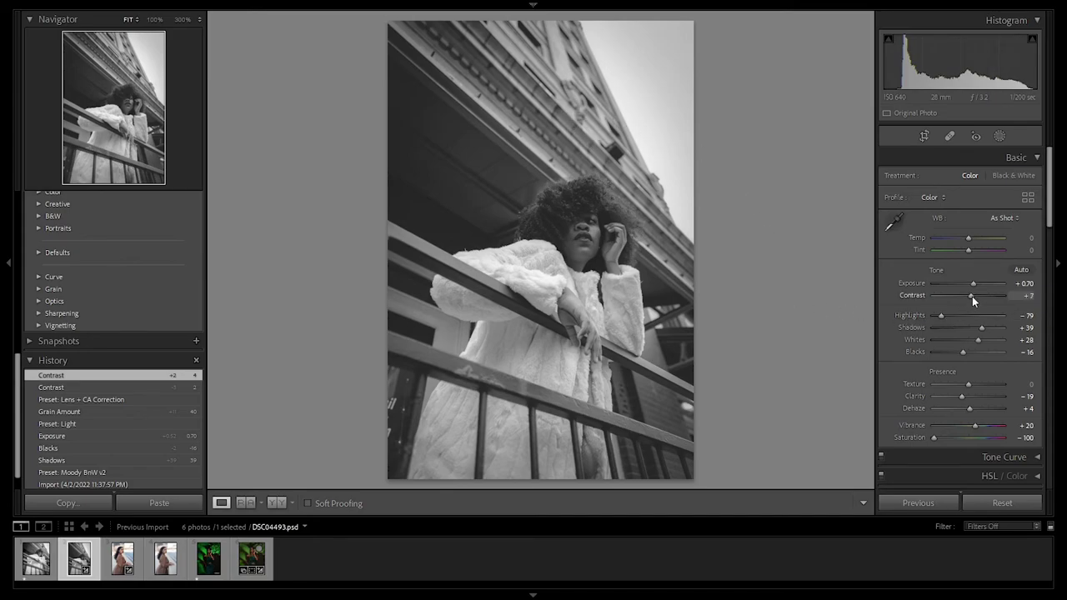
# Nudge Contrast to +7, then heal a small blemish with Spot Removal and inspect at 100%.
pyautogui.moveTo(972, 296); pyautogui.dragTo(972, 296)
pyautogui.moveTo(972, 296); pyautogui.dragTo(973, 296)
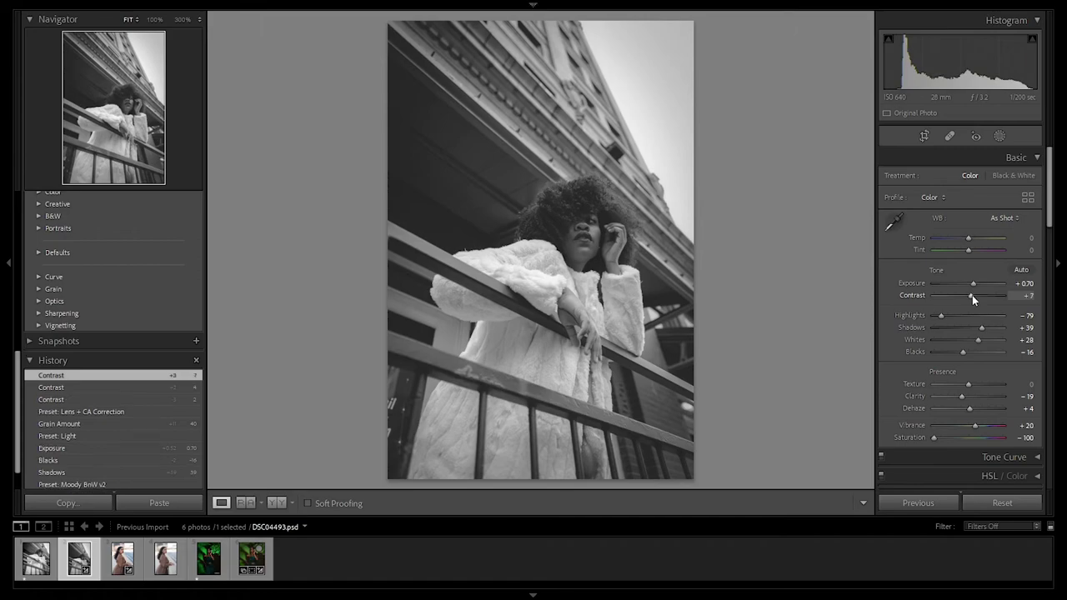
pyautogui.click(678, 409)
pyautogui.click(678, 409)
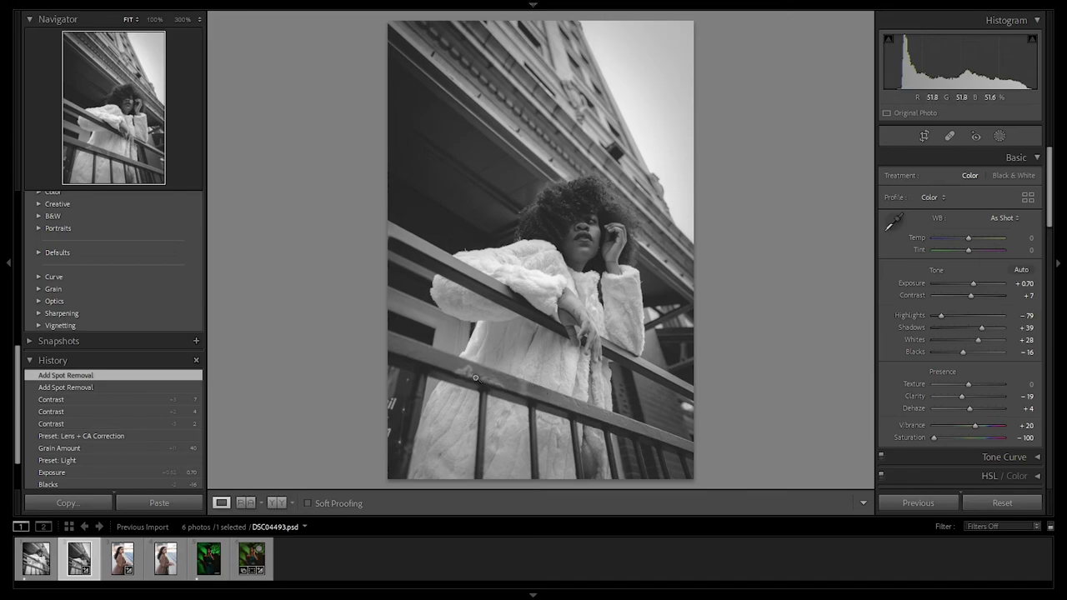
pyautogui.click(570, 408)
pyautogui.moveTo(613, 389); pyautogui.dragTo(553, 344)
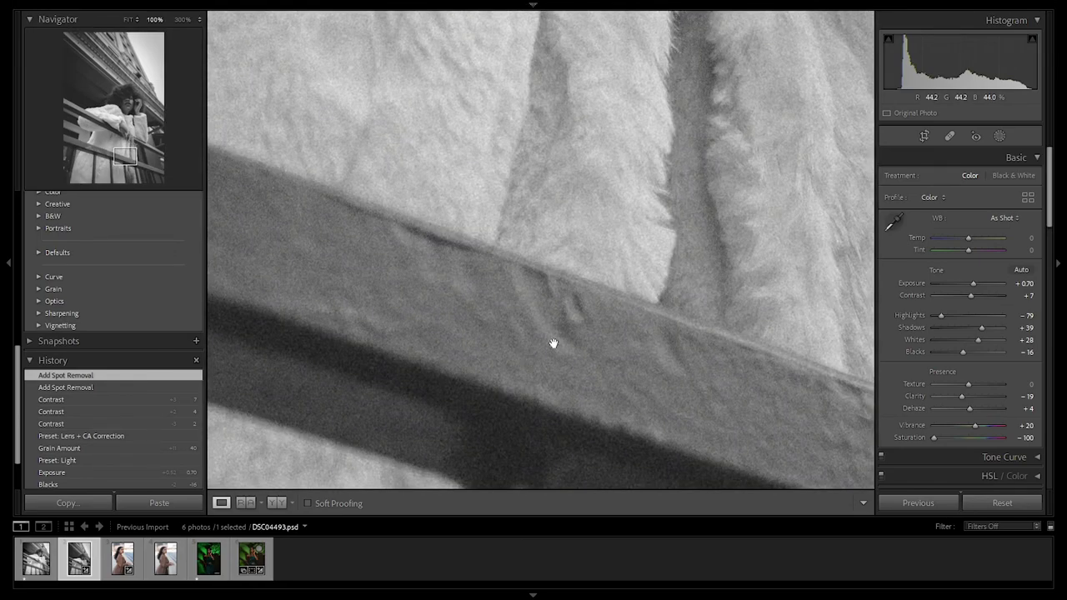
pyautogui.click(488, 326)
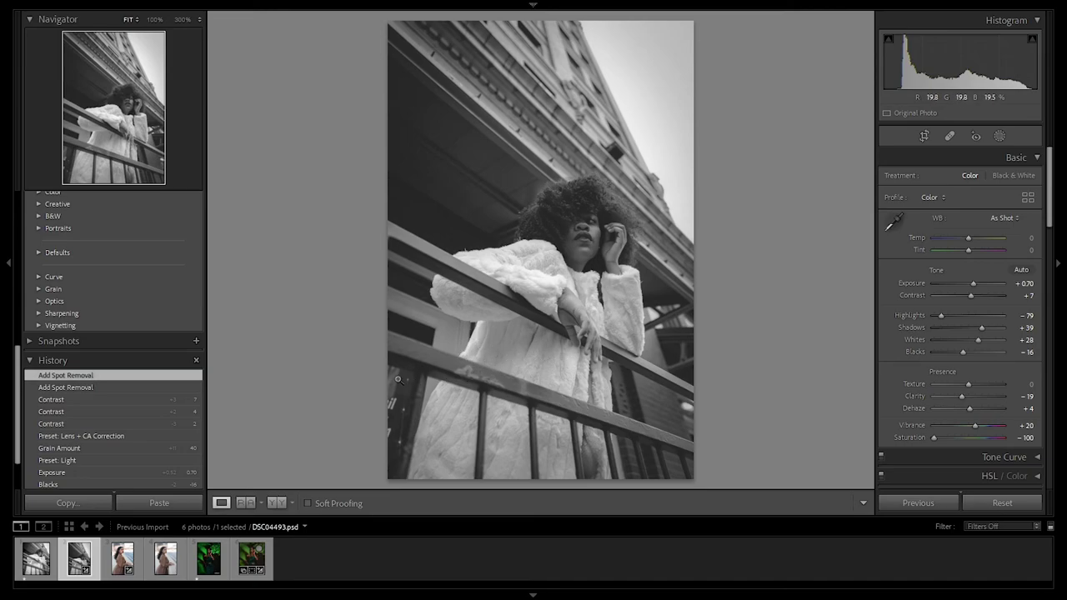
# Try Auto straightening in Crop & Straighten, then undo it.
pyautogui.click(928, 135)
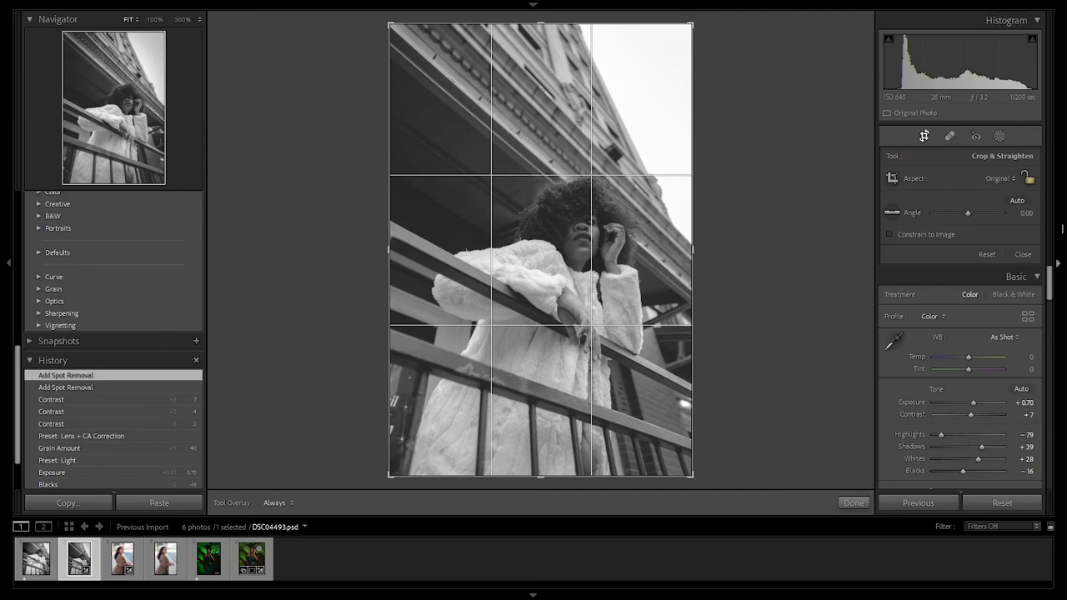
pyautogui.click(1018, 201)
pyautogui.click(854, 503)
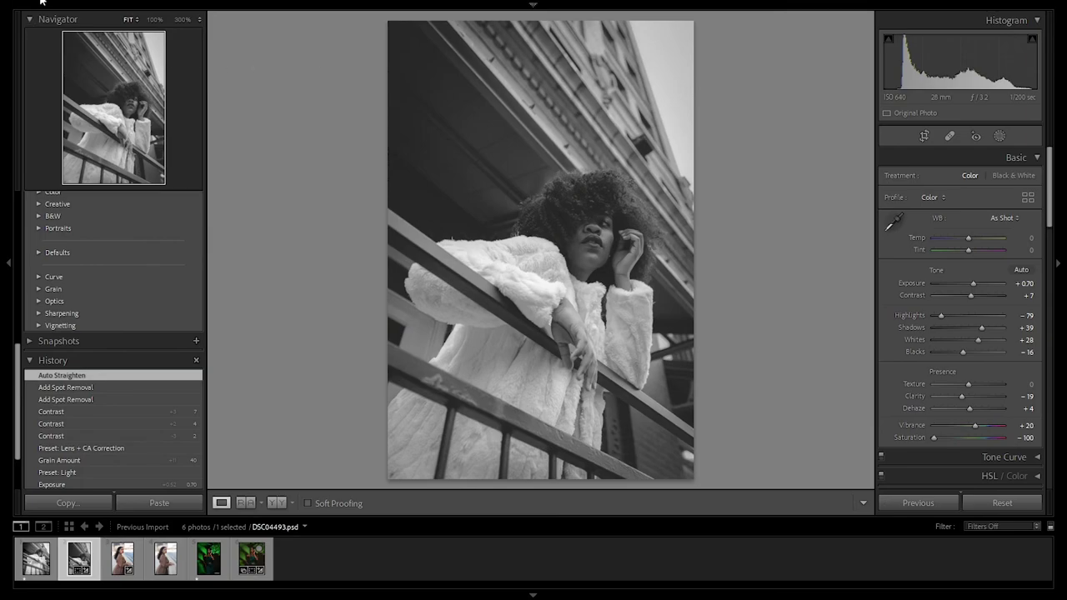
pyautogui.hotkey('ctrl', 'z')
# Rotate the photo to a 1.58° angle, shift it up in the crop, and check detail at 100%.
pyautogui.moveTo(45, 8)
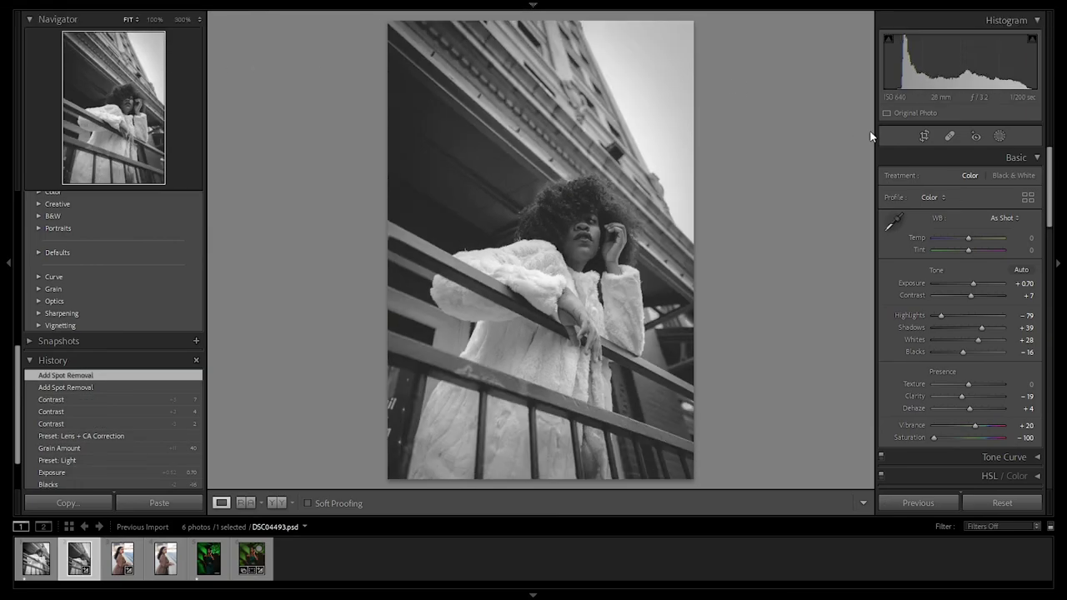
pyautogui.click(924, 135)
pyautogui.moveTo(968, 215); pyautogui.dragTo(969, 215)
pyautogui.moveTo(566, 190); pyautogui.dragTo(566, 180)
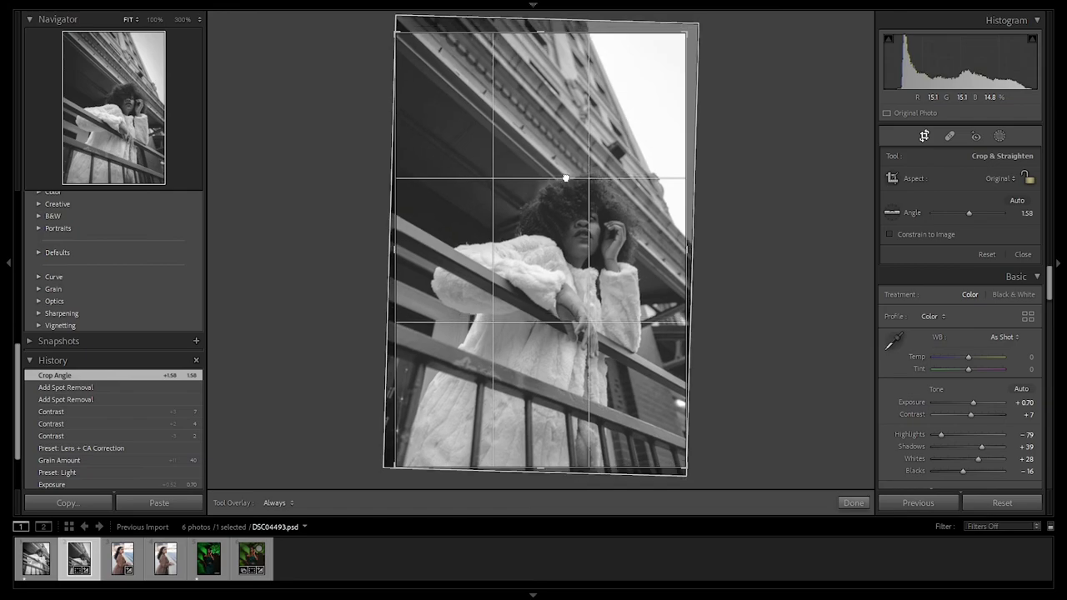
pyautogui.click(854, 503)
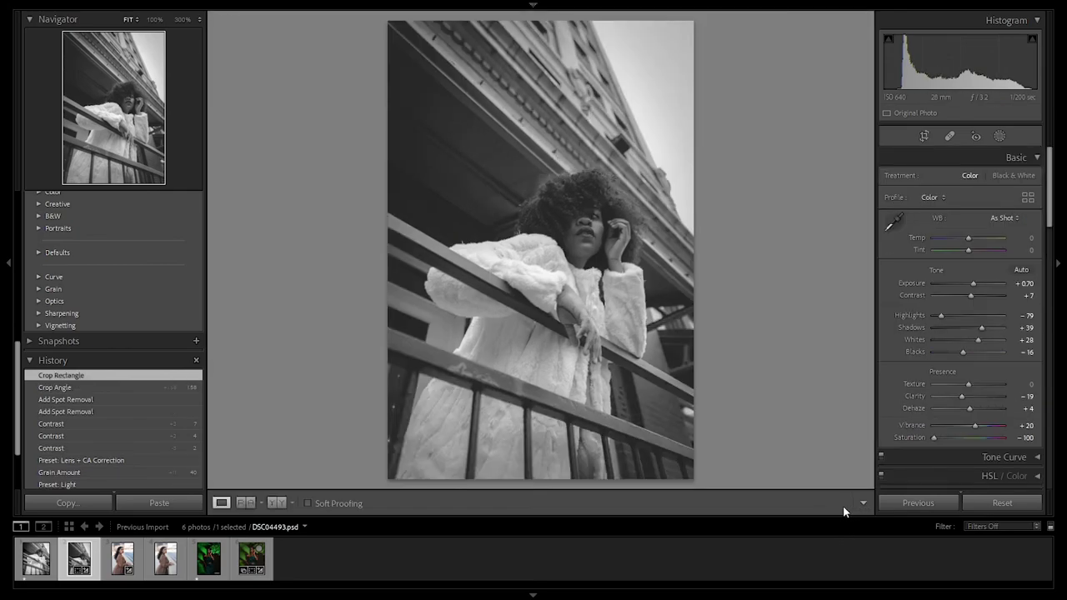
pyautogui.click(442, 464)
pyautogui.moveTo(441, 459); pyautogui.dragTo(576, 351)
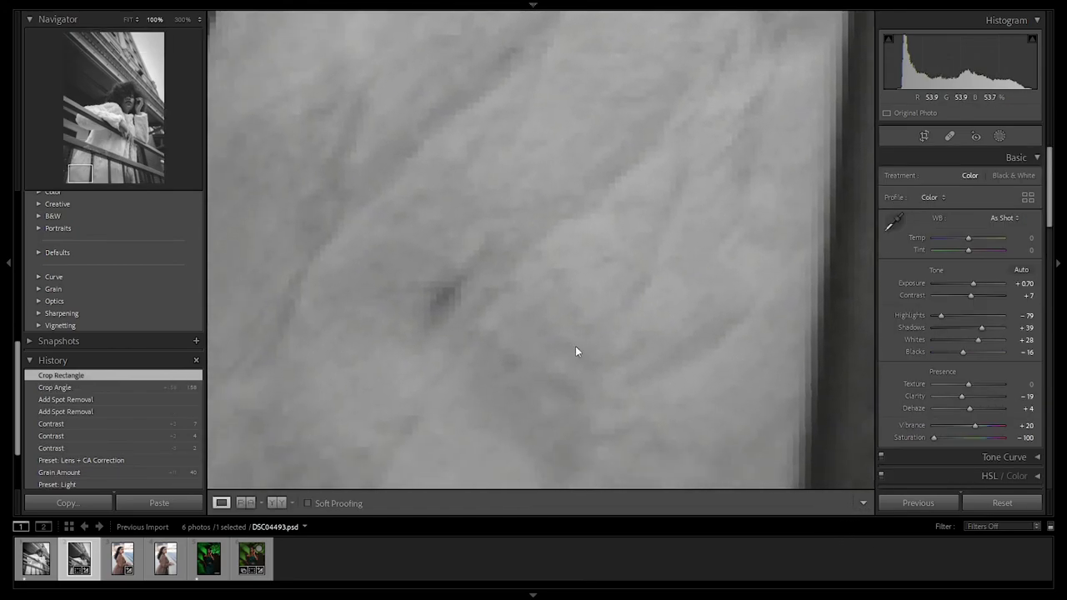
pyautogui.moveTo(400, 334); pyautogui.dragTo(603, 381)
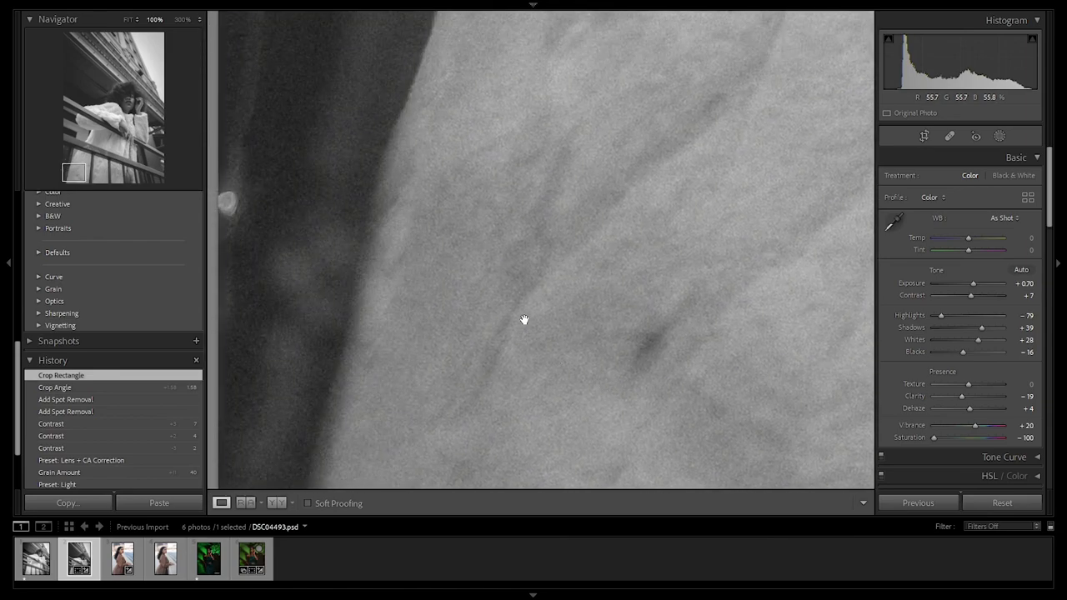
pyautogui.moveTo(524, 320); pyautogui.dragTo(522, 200)
pyautogui.click(526, 201)
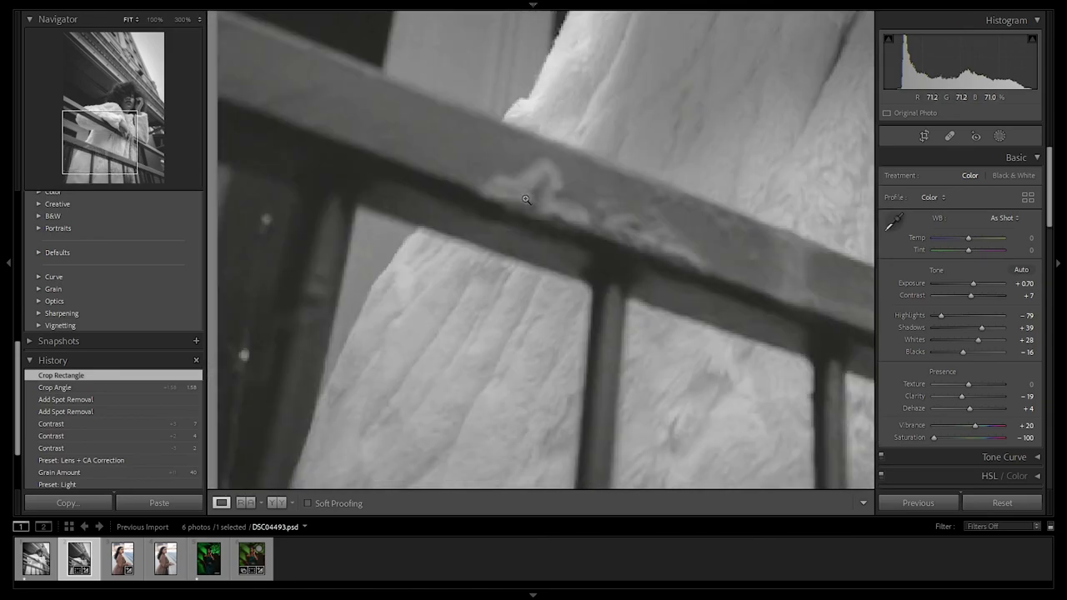